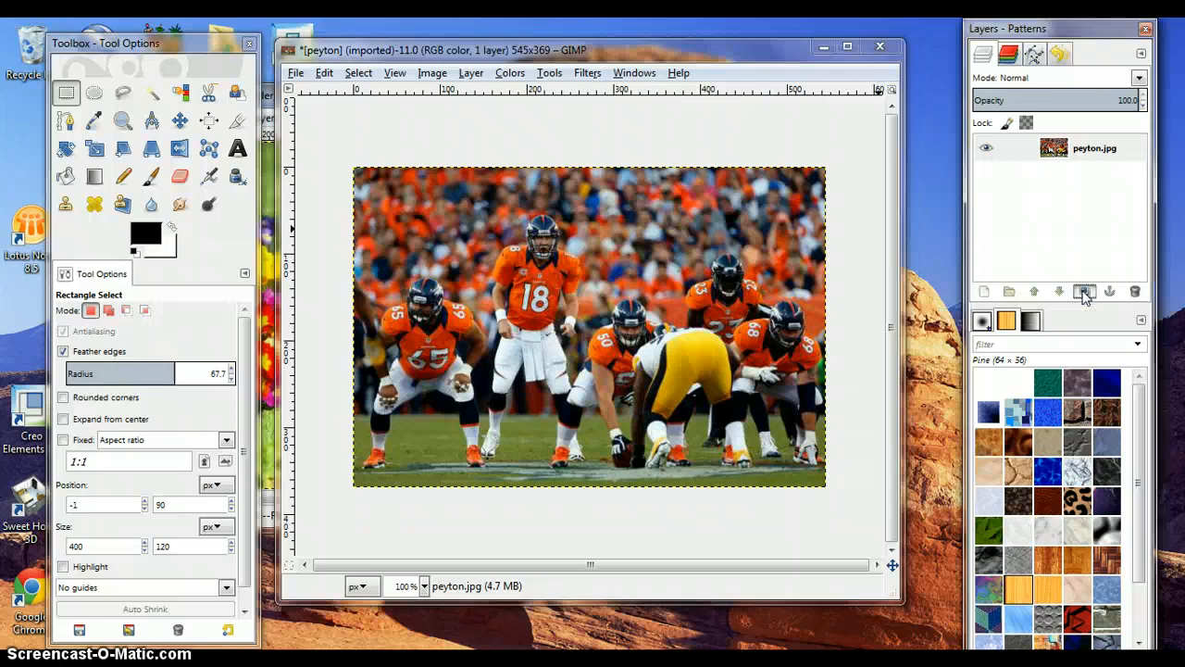
Step: Duplicate the photo layer and make the copy the active layer
click(1084, 294)
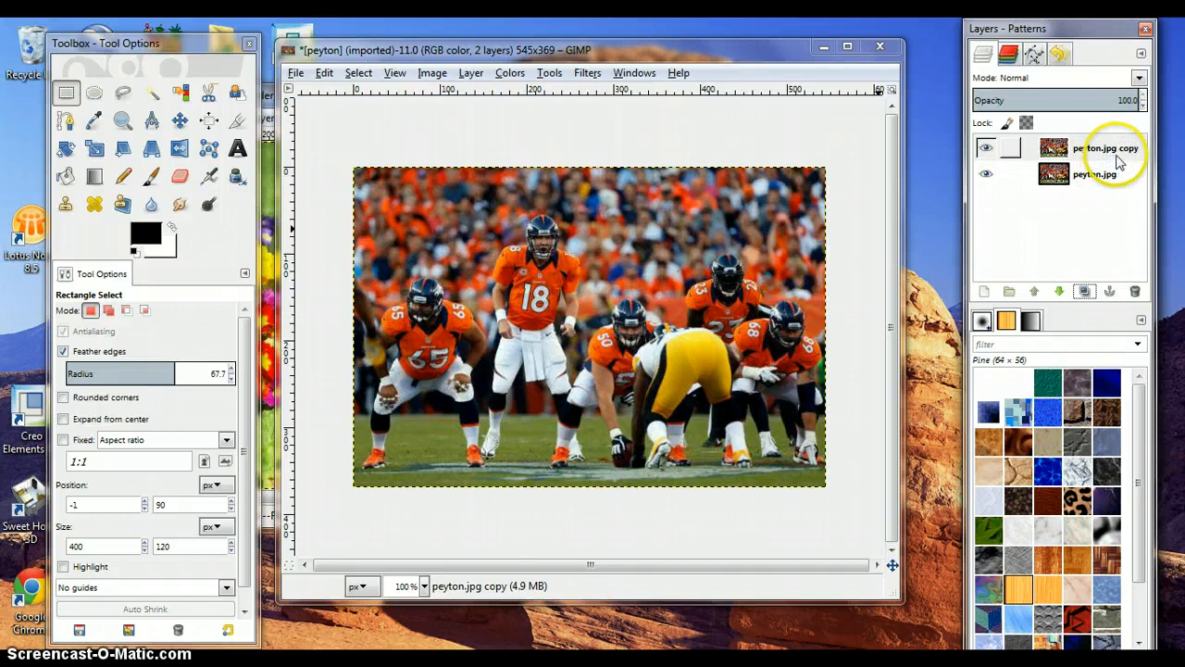
click(1088, 174)
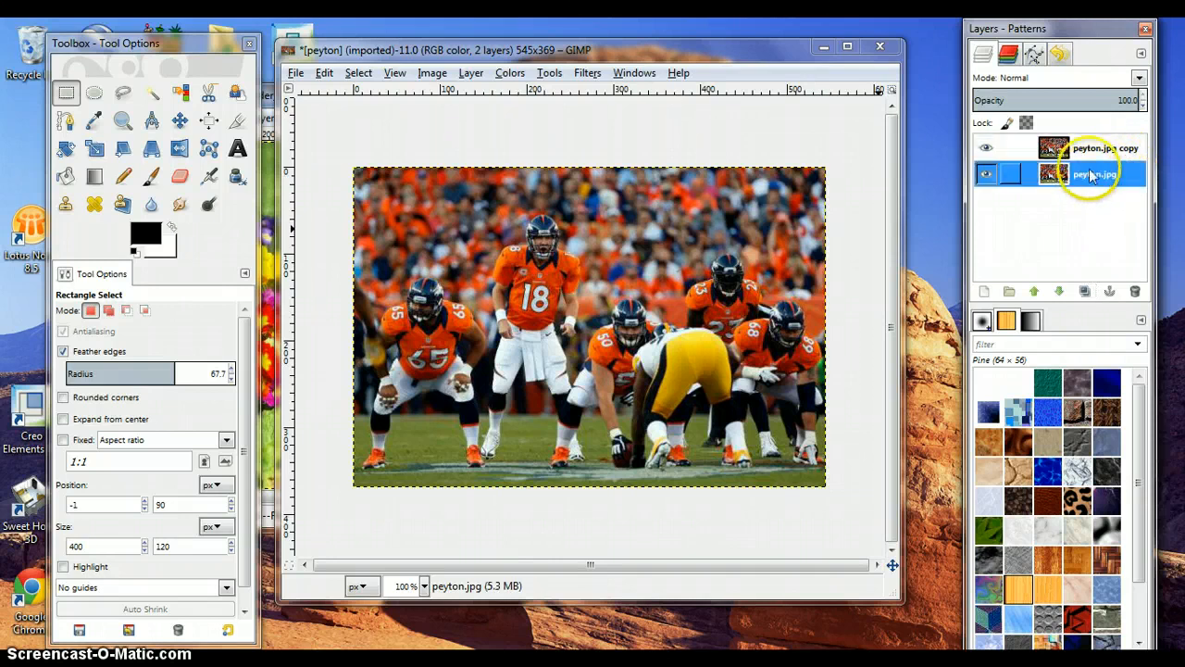
click(1100, 155)
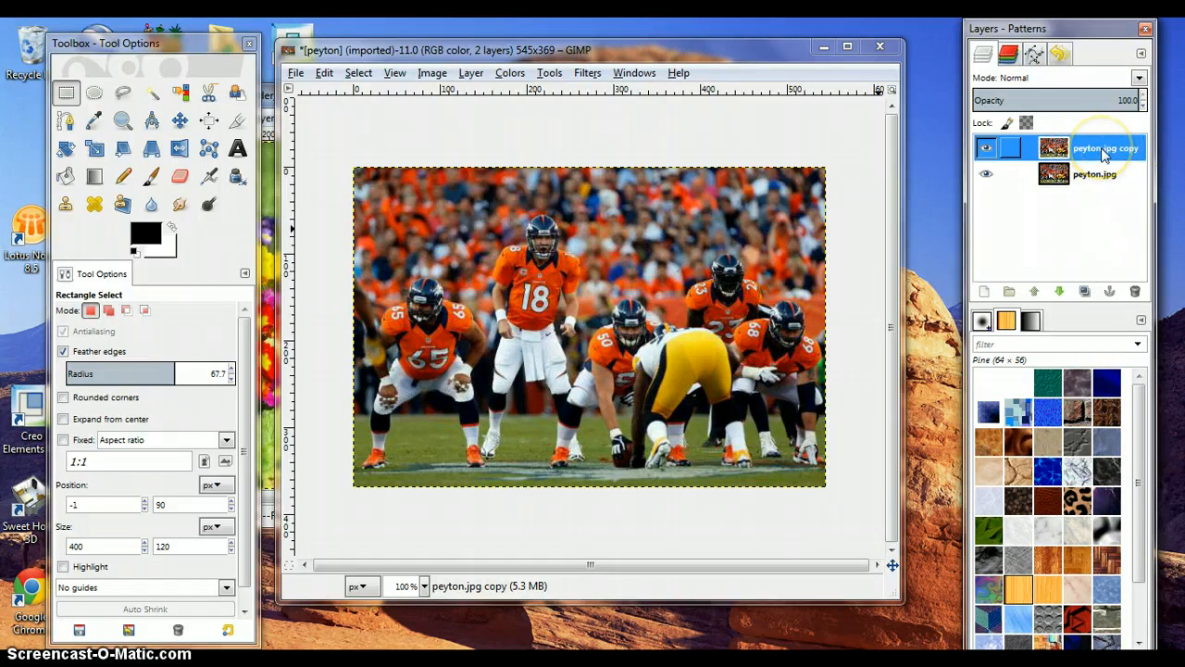
click(1079, 153)
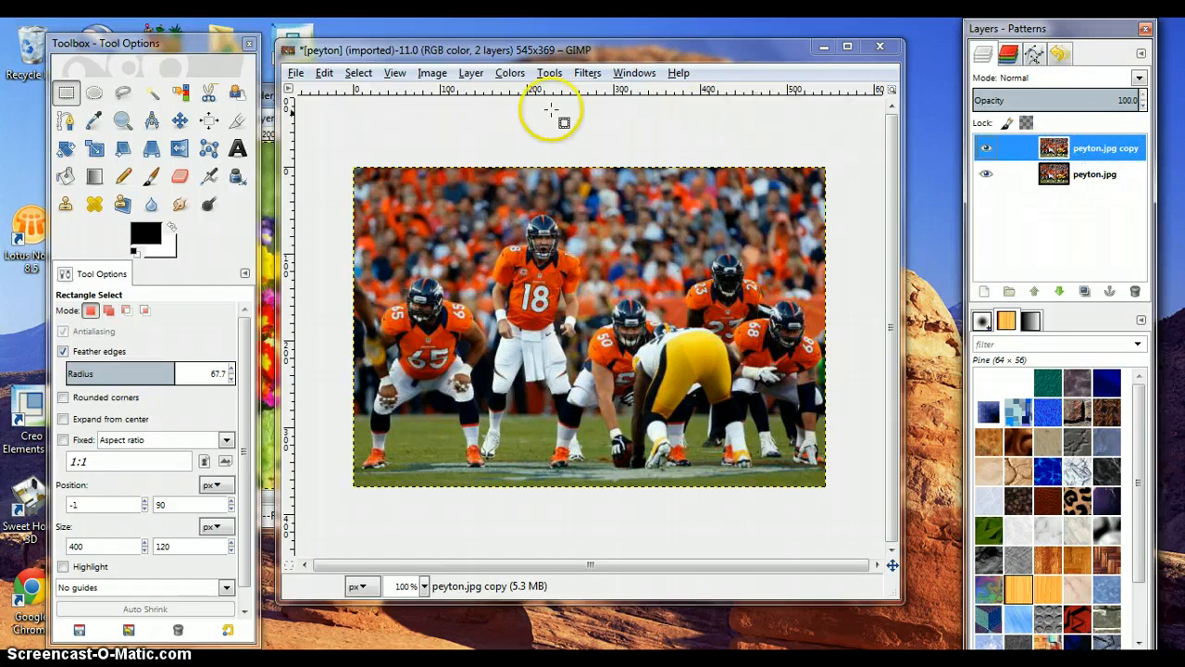
Step: Desaturate the duplicate layer with the shade of gray based on Lightness
click(511, 73)
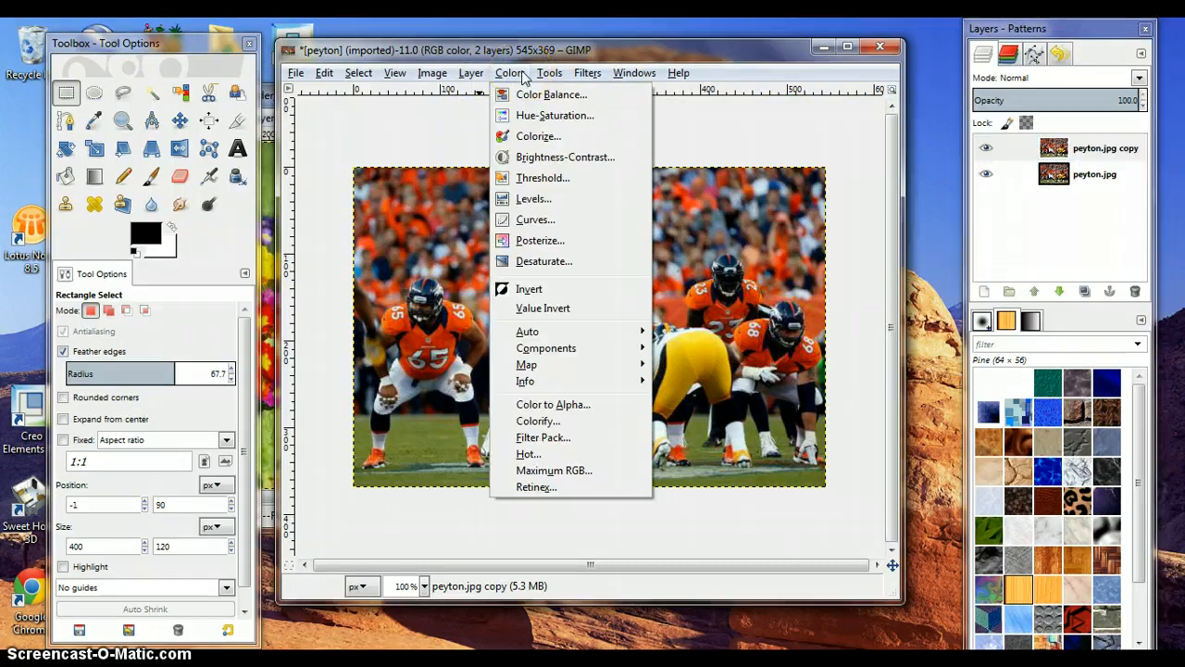
click(554, 263)
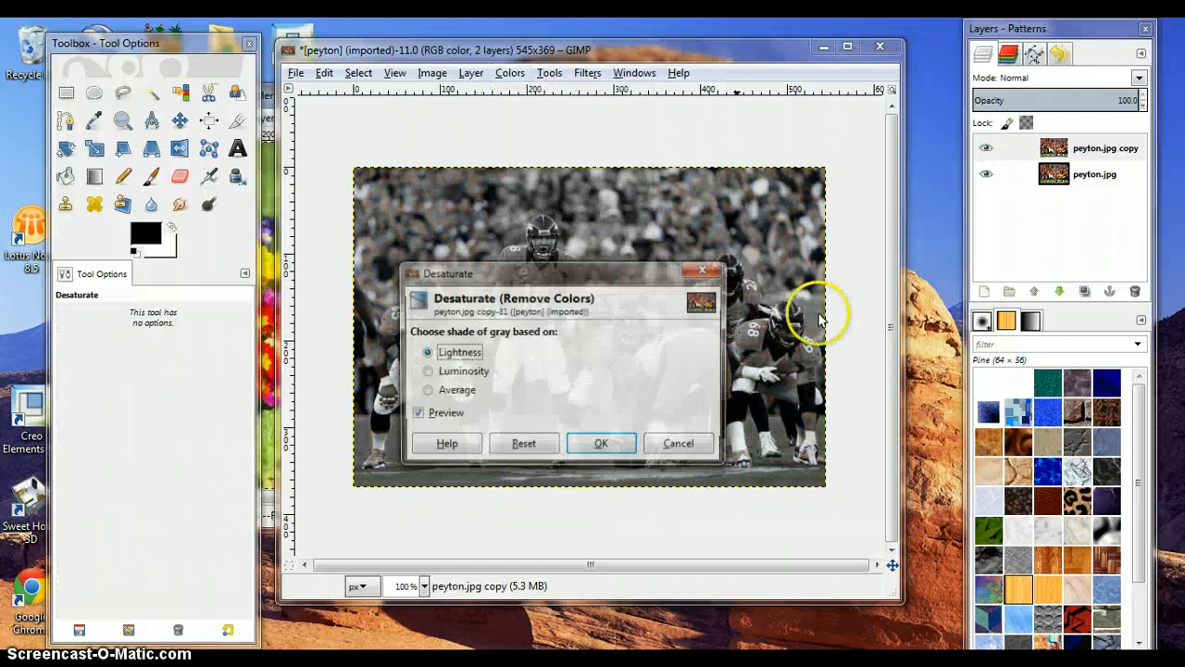
click(600, 445)
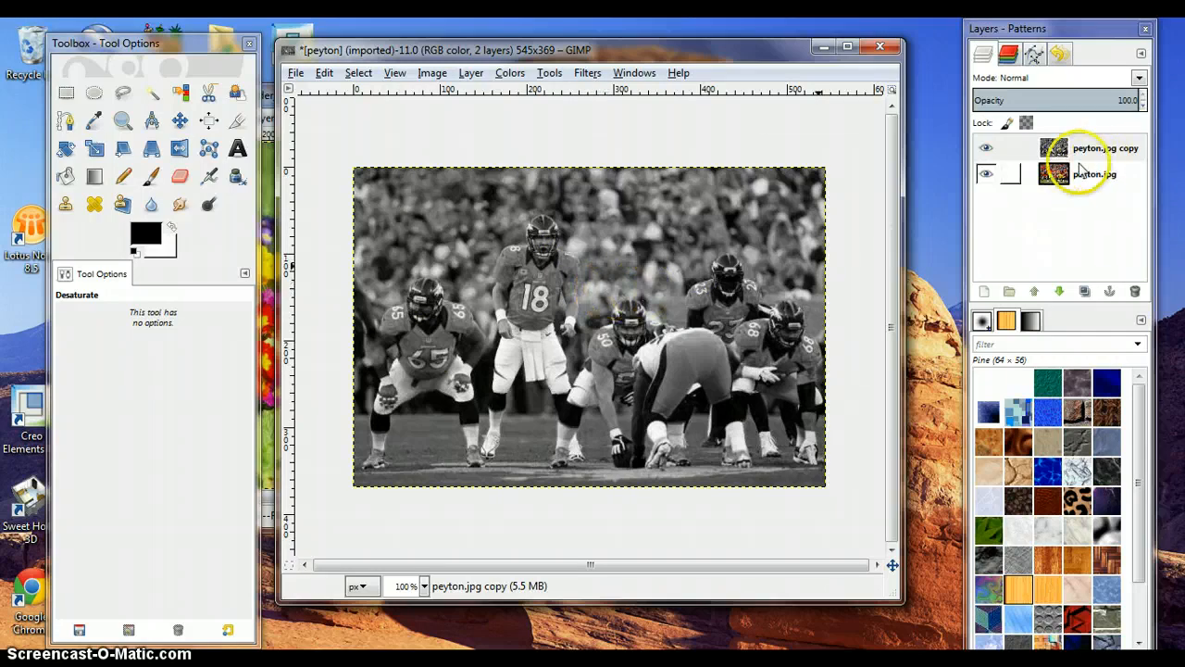
Step: Toggle the grayscale copy's visibility to compare it with the colour original, leaving the copy visible
click(986, 148)
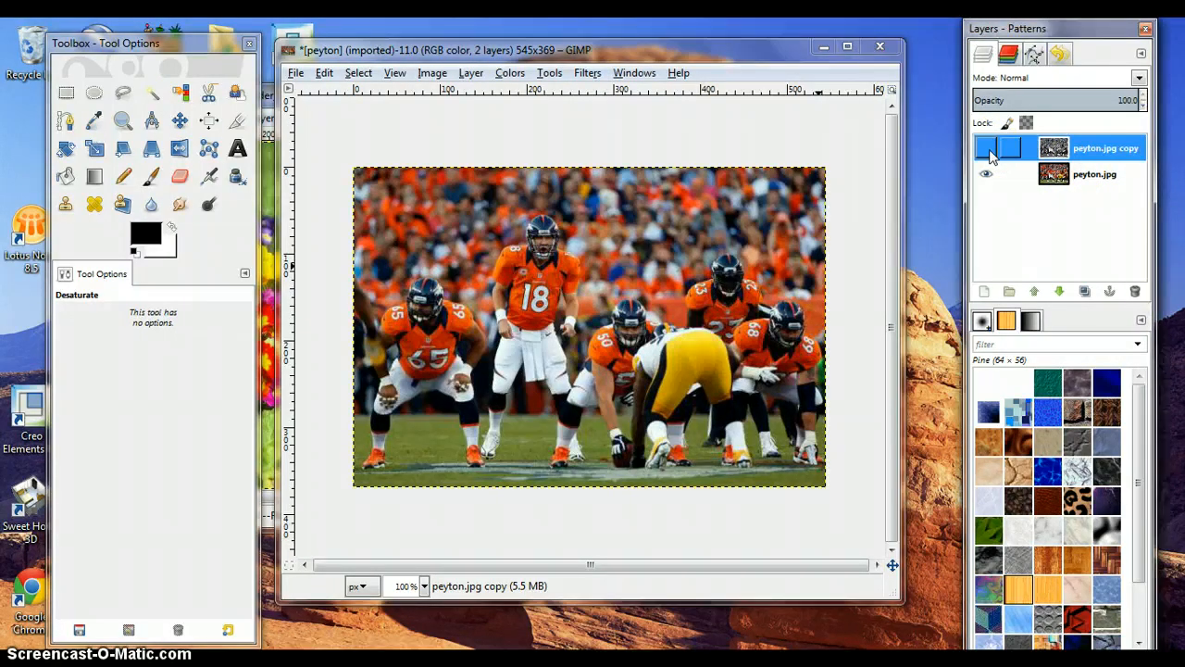
click(986, 150)
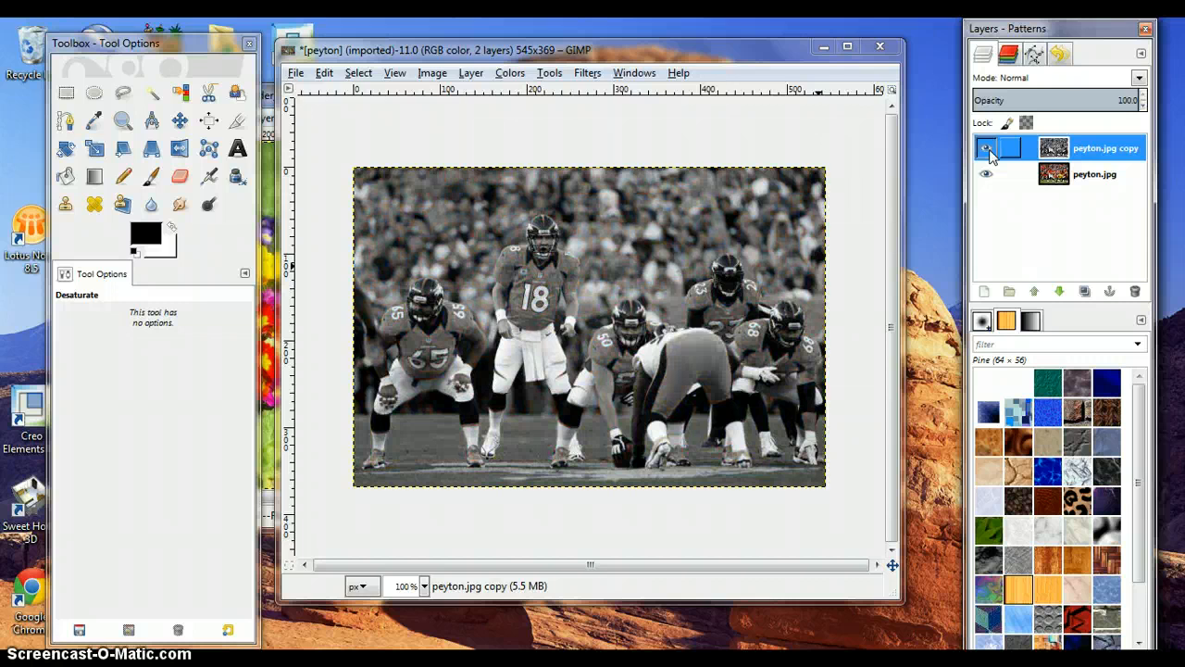
click(985, 151)
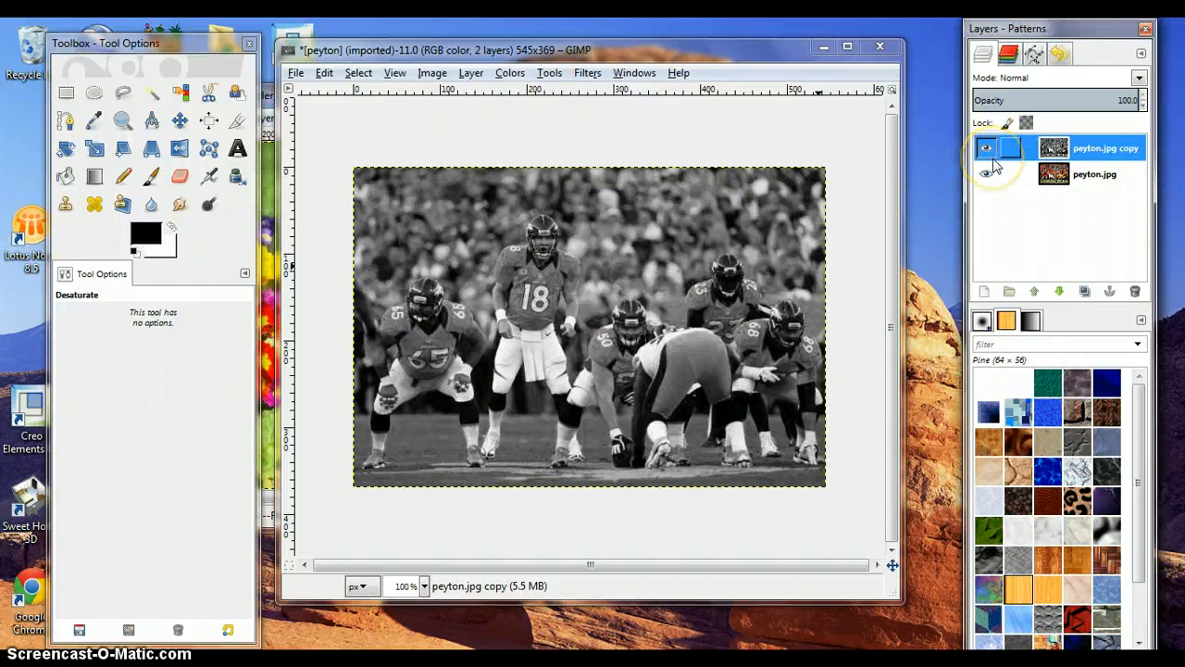
Step: Add a layer mask initialized to White (full opacity) to the grayscale copy
right_click(1102, 155)
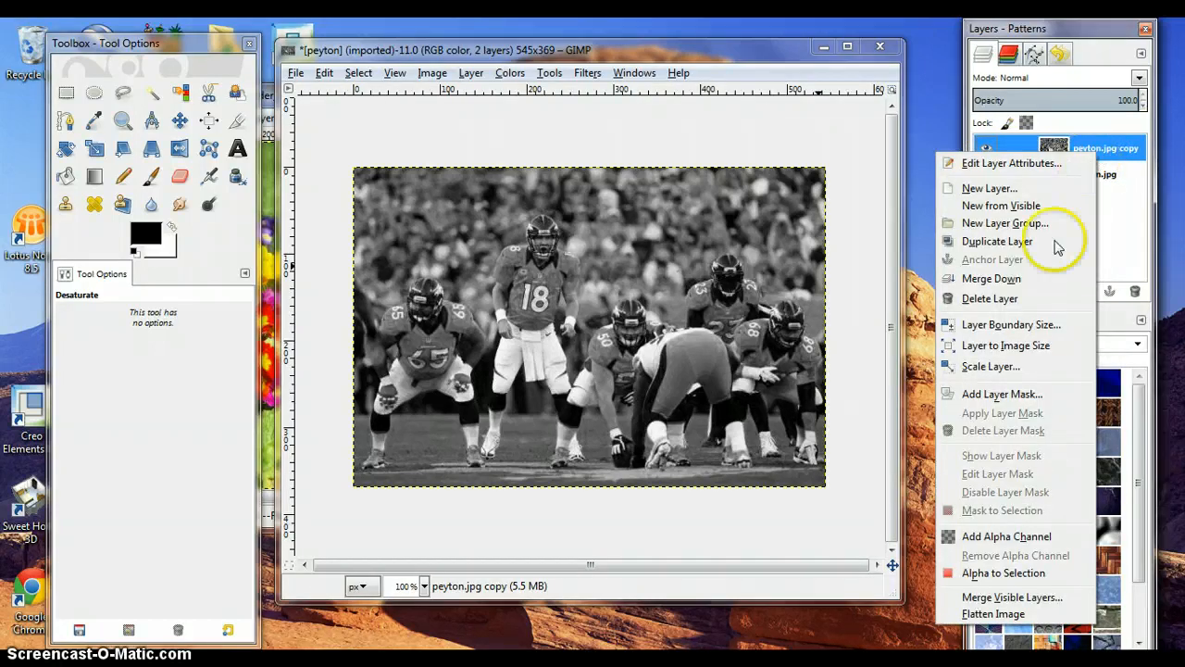
click(998, 395)
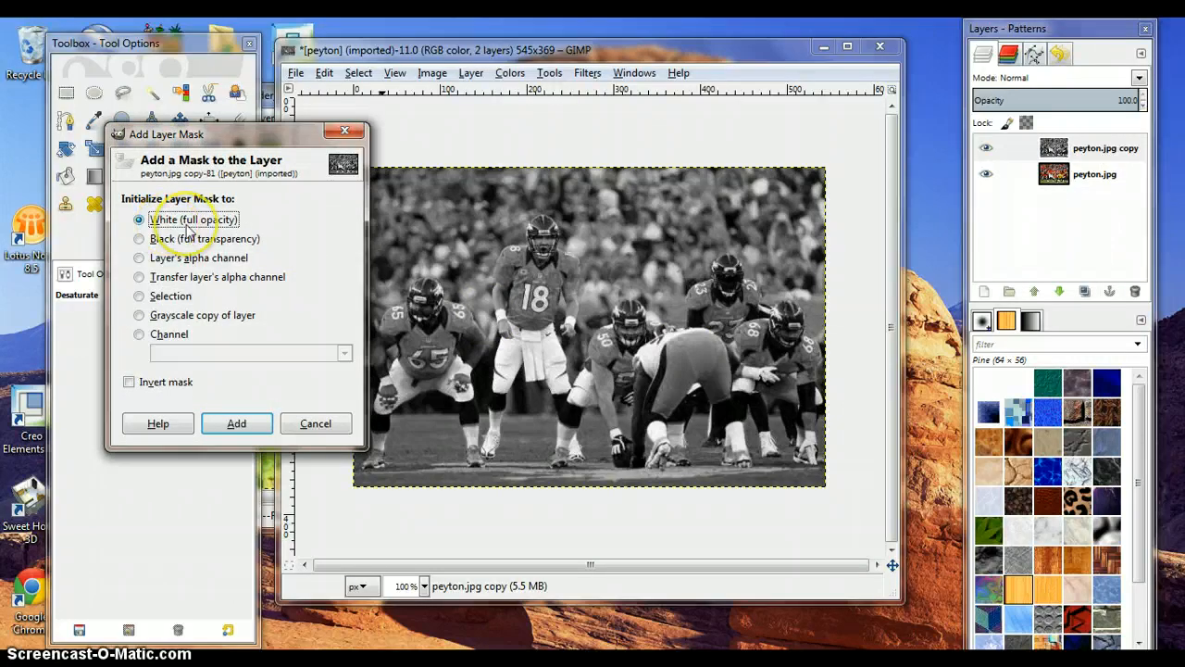
click(243, 426)
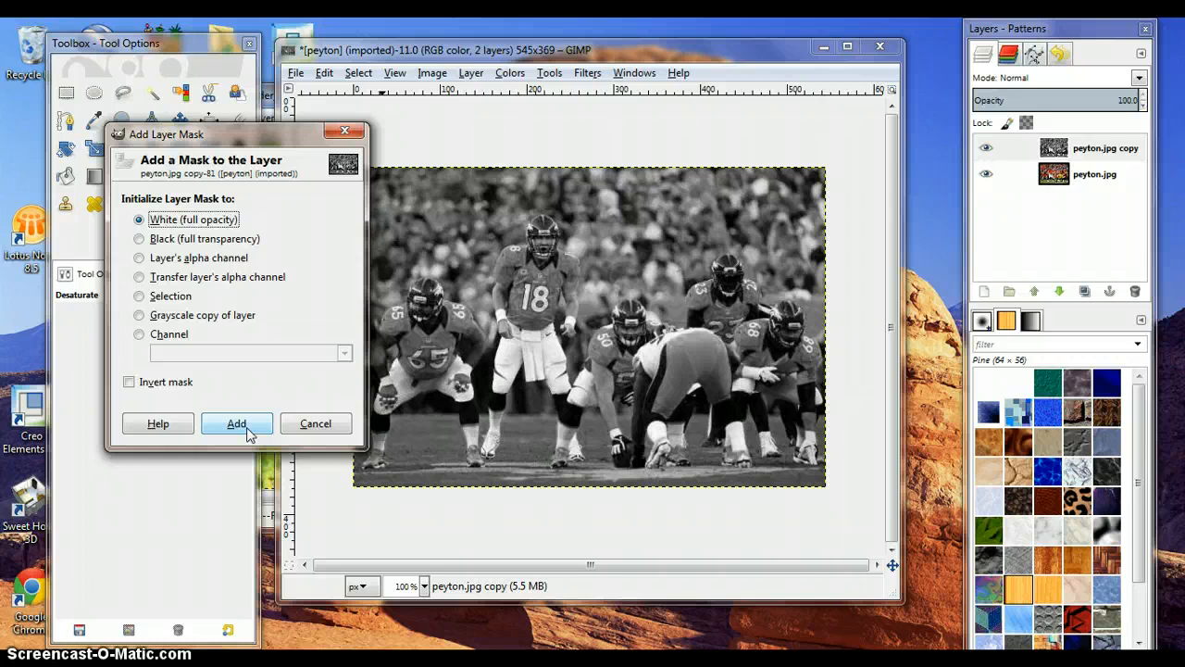
click(1010, 235)
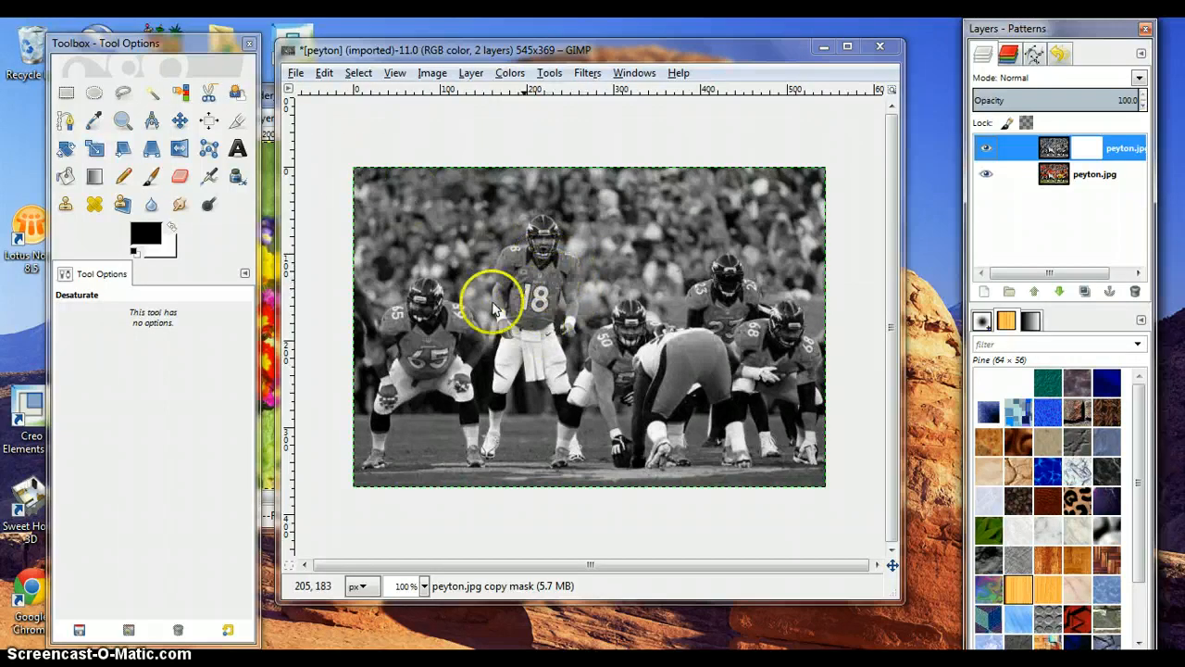
Step: Start a path around player number 18 from the jersey's waistline, up the torso and around the sleeve to the shoulder by the other players
click(425, 586)
click(405, 446)
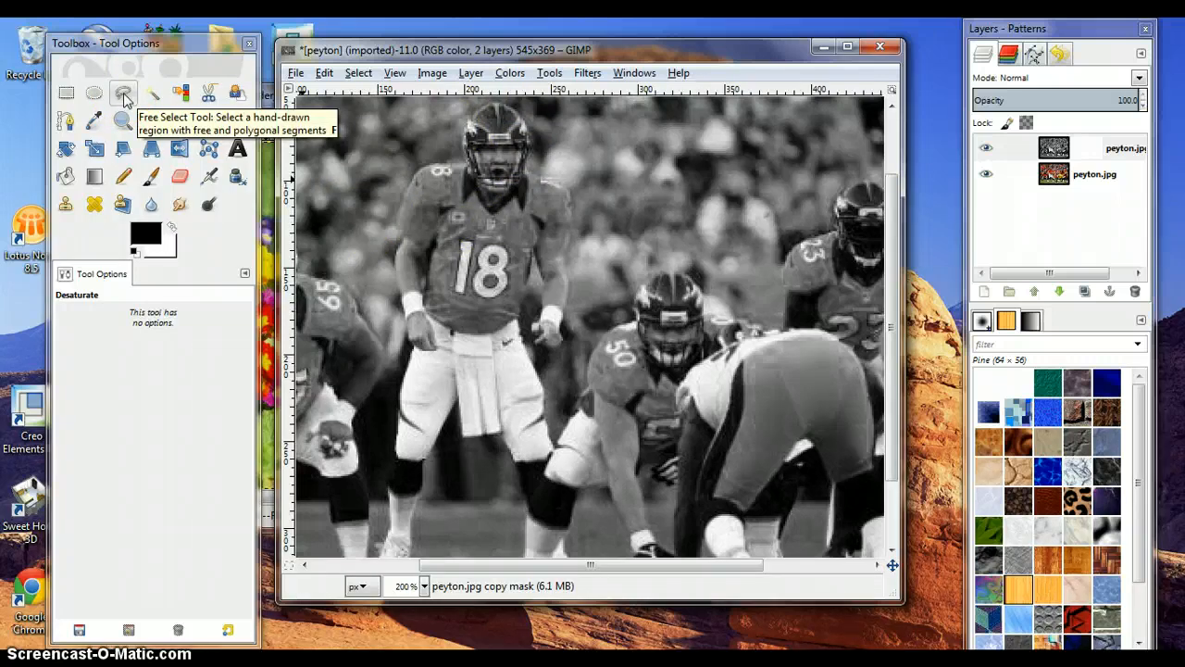
click(67, 129)
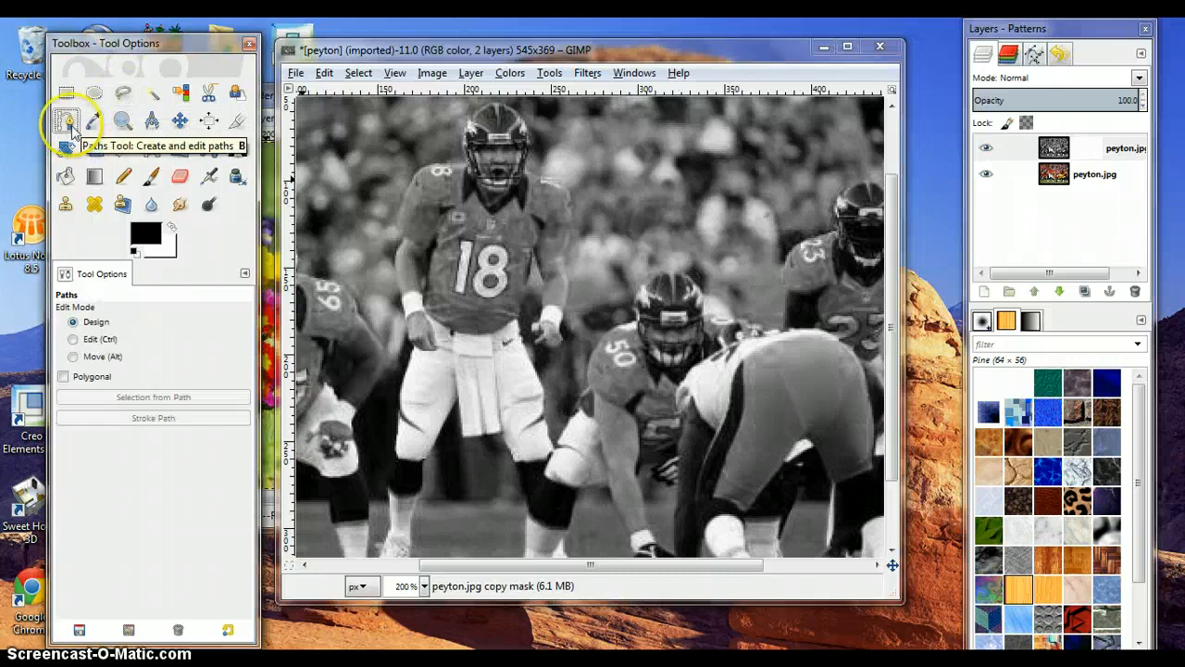
click(423, 305)
click(452, 326)
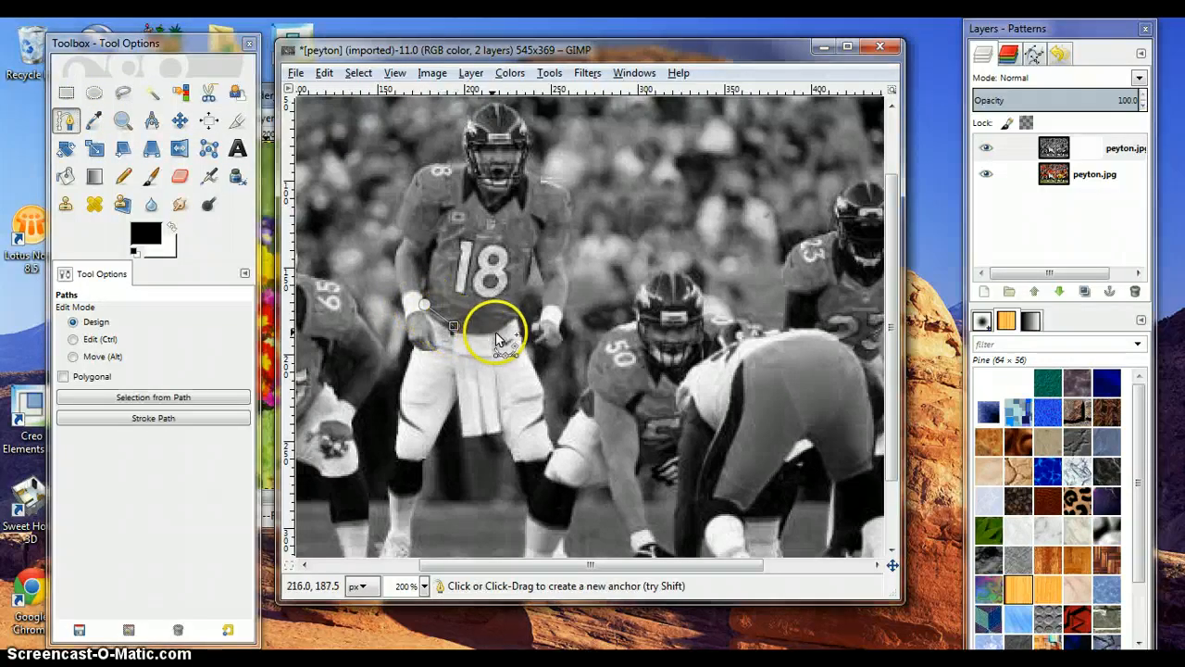
click(495, 332)
drag(515, 325, 523, 306)
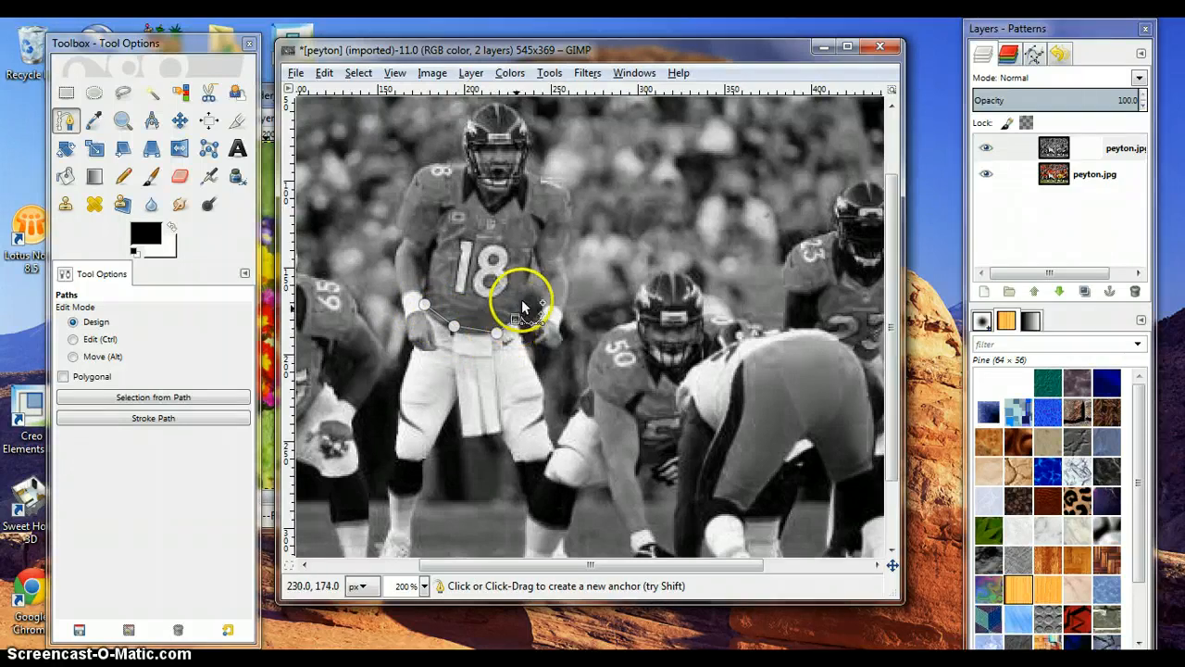
click(534, 245)
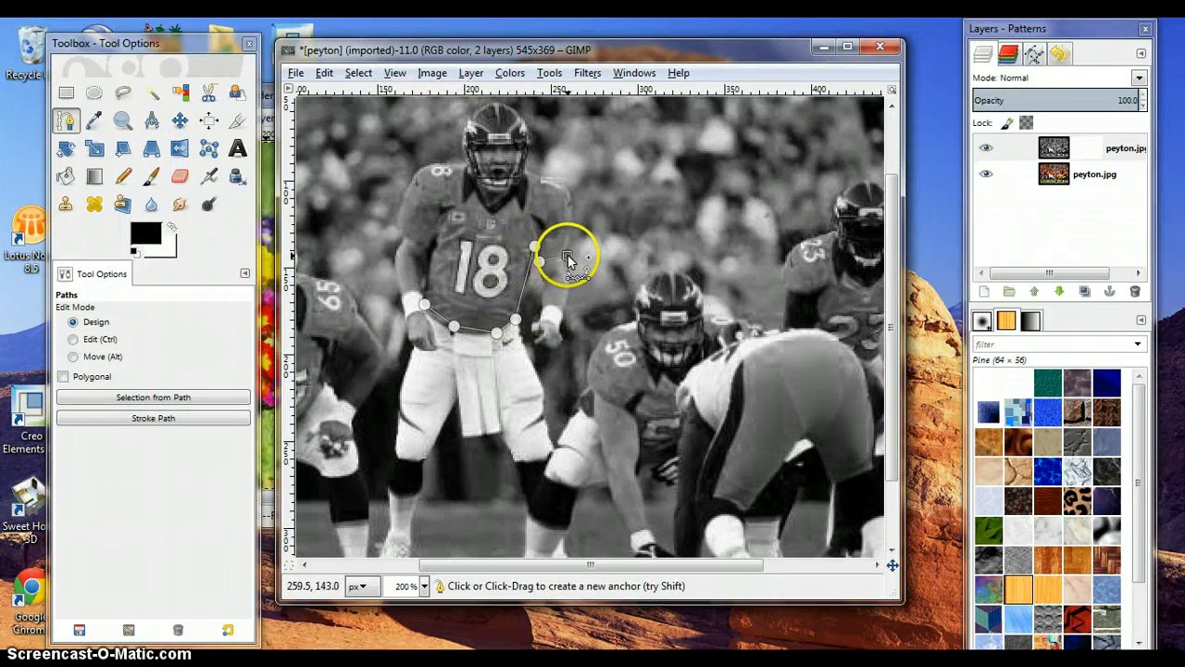
click(567, 255)
click(568, 192)
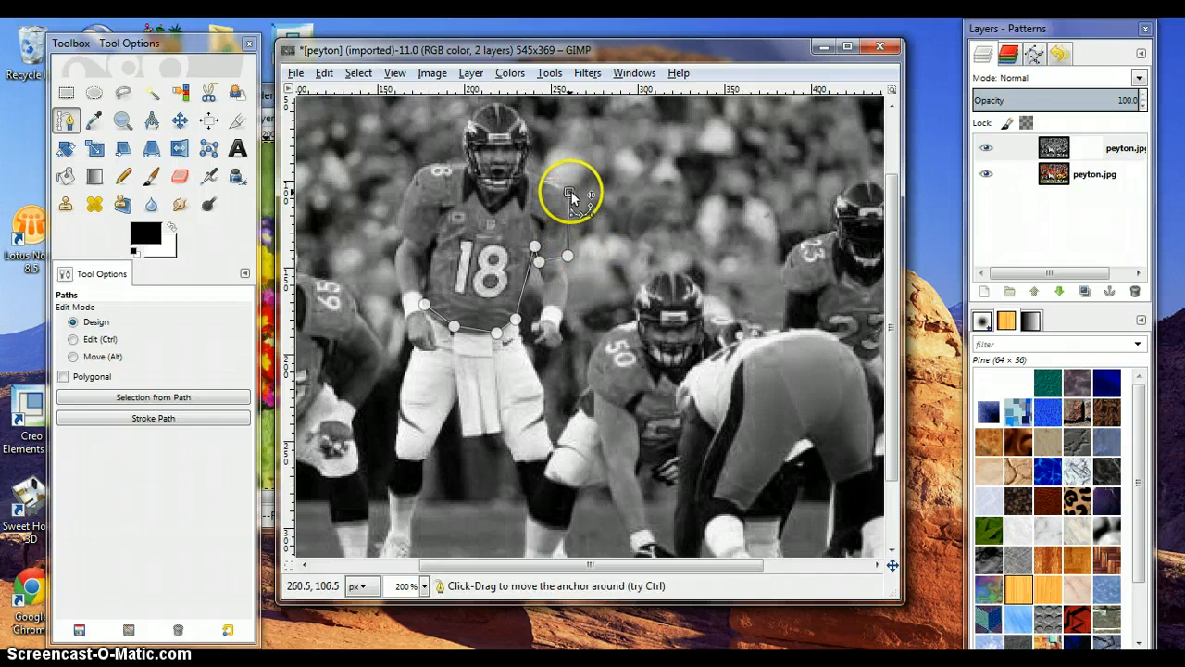
Step: Extend the path from the shoulder to the neck and around the top of player 18's helmet
click(526, 168)
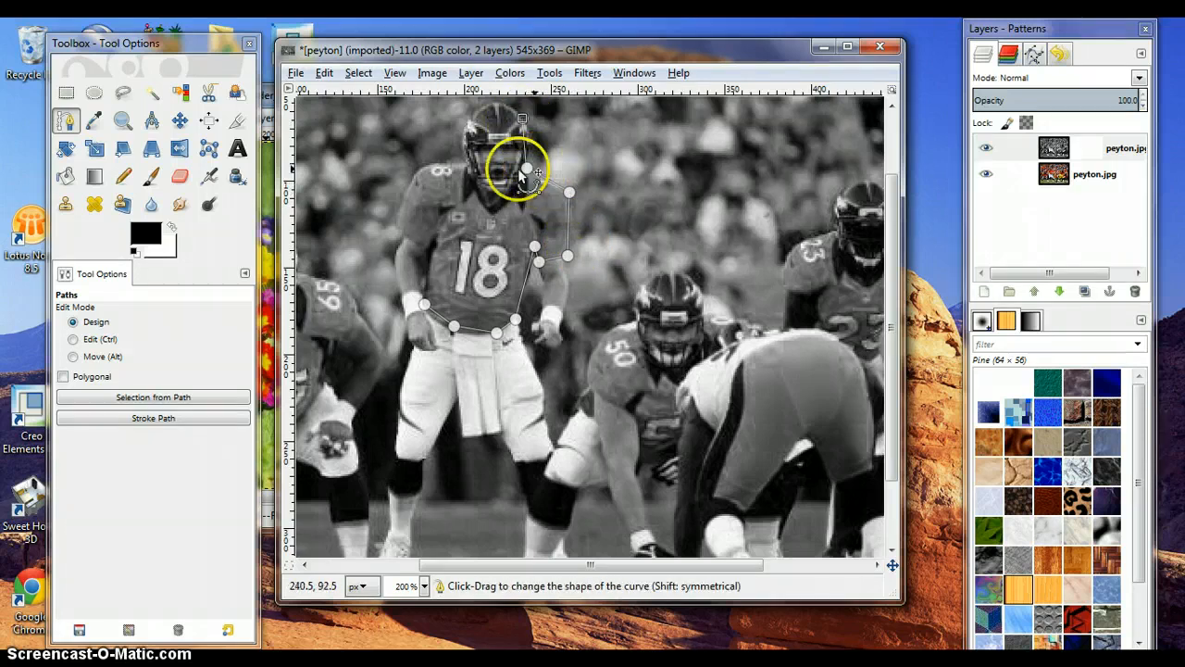
click(523, 118)
click(500, 100)
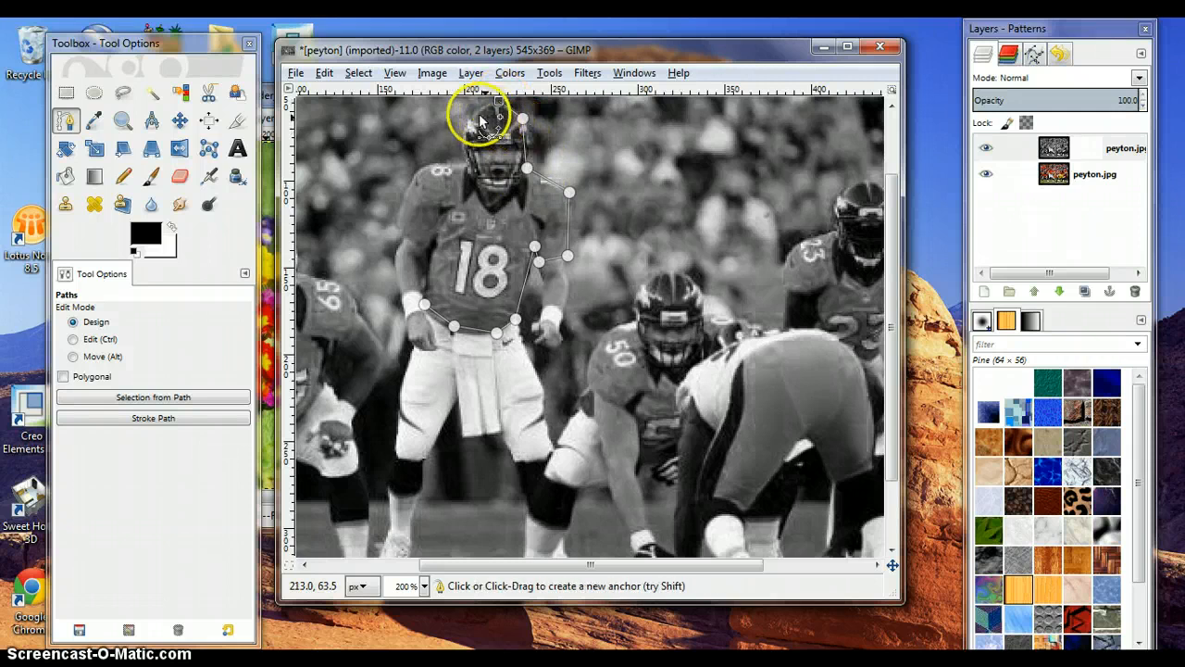
click(471, 109)
click(463, 135)
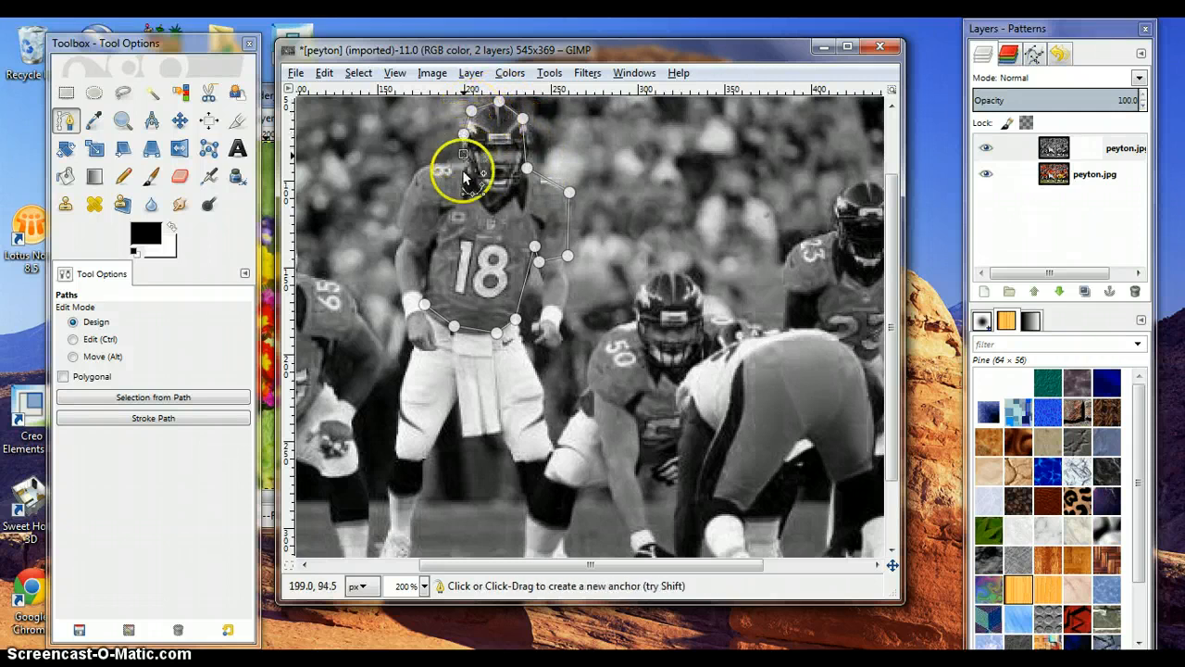
Step: Continue the path from the helmet over the other shoulder, around that sleeve and down the jersey's side towards the starting anchor
click(454, 164)
click(427, 164)
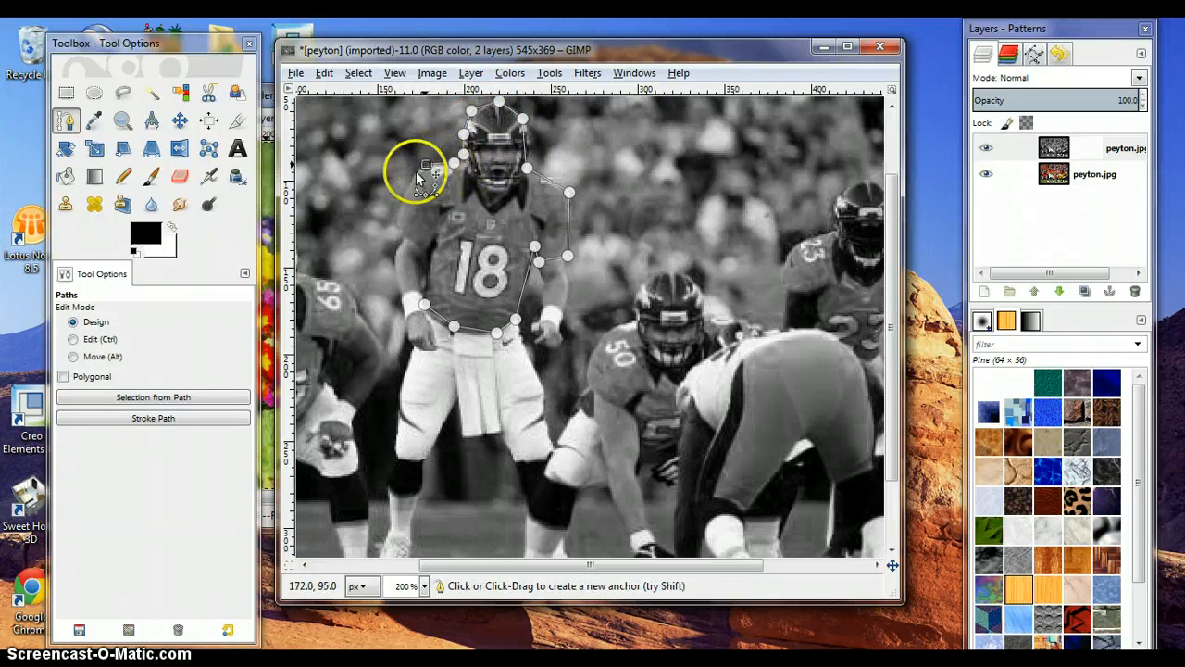
click(405, 182)
click(395, 224)
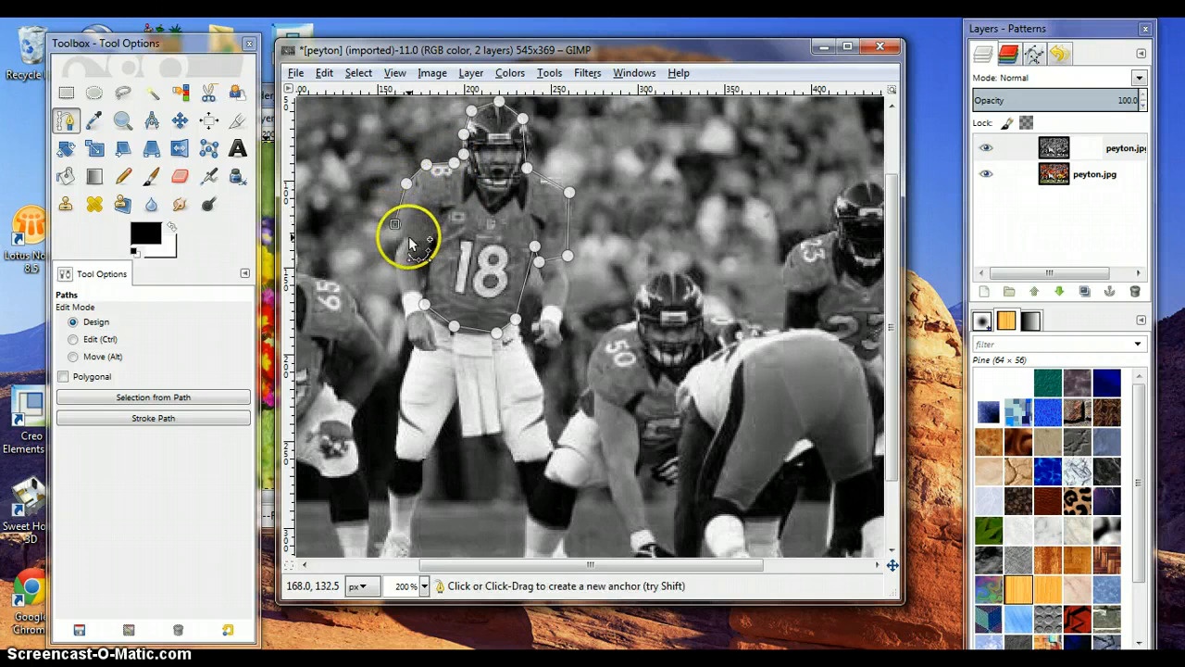
click(428, 245)
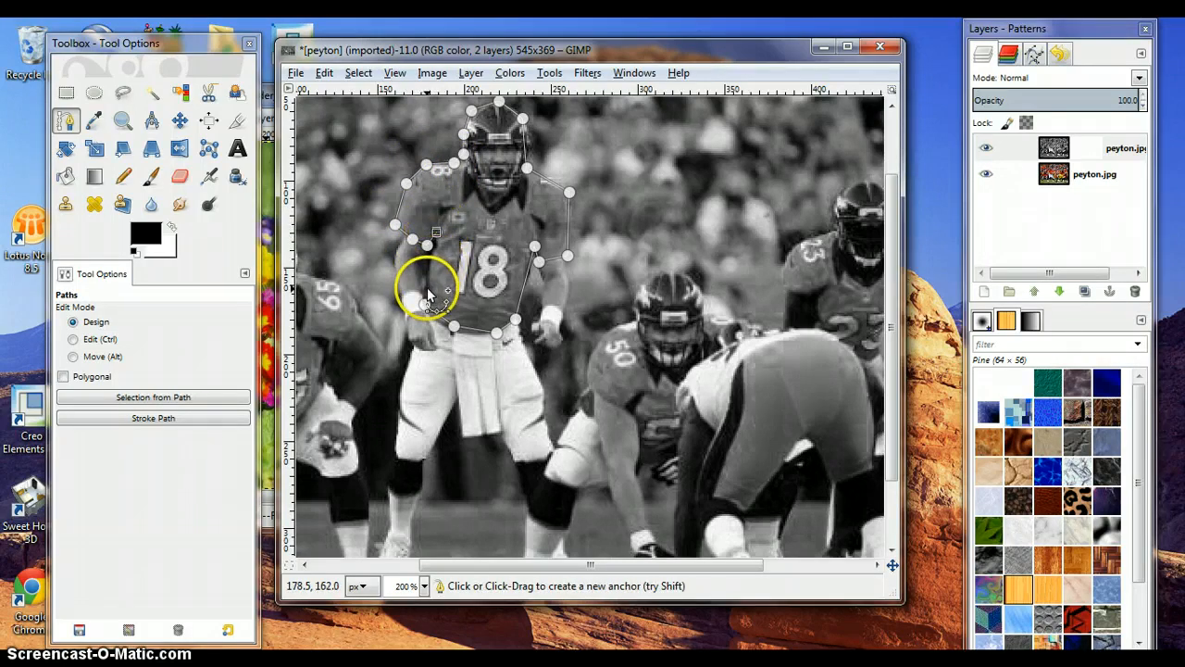
click(428, 268)
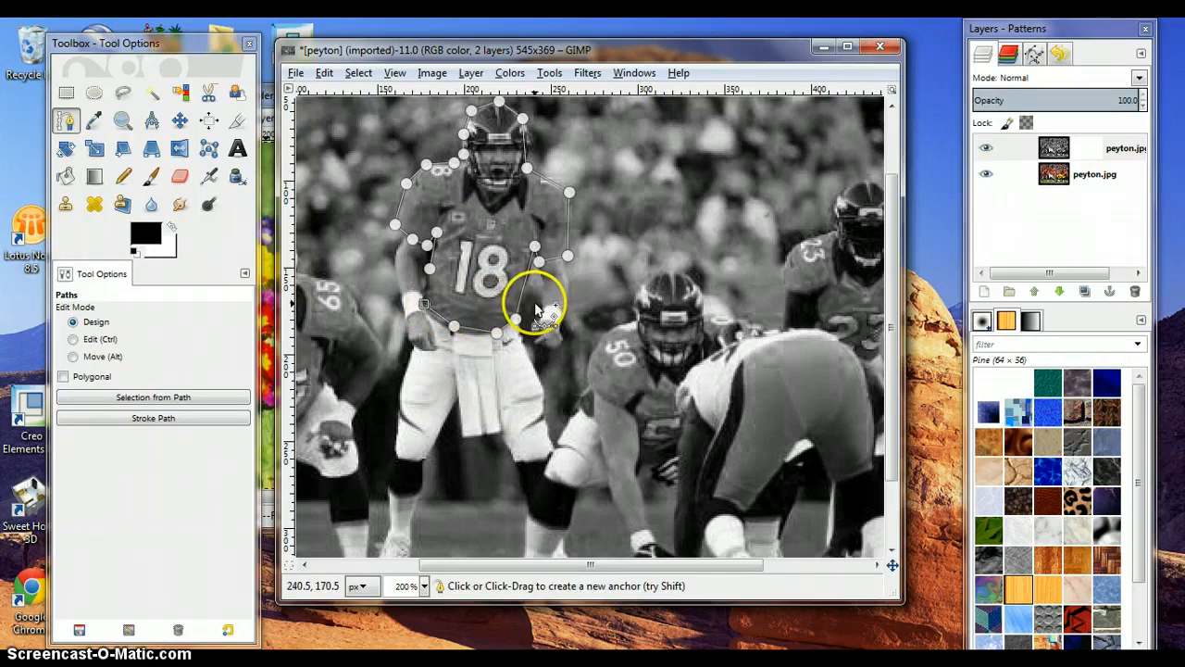
Step: Convert the finished path around player 18's helmet and jersey into a selection
click(361, 74)
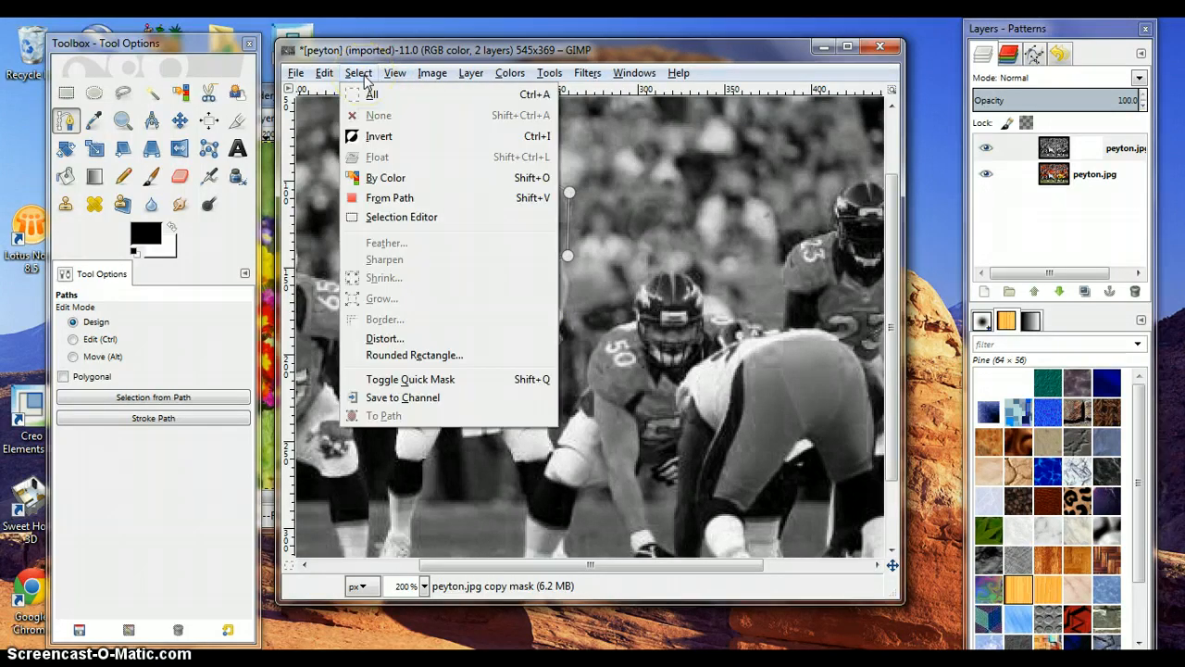
click(392, 199)
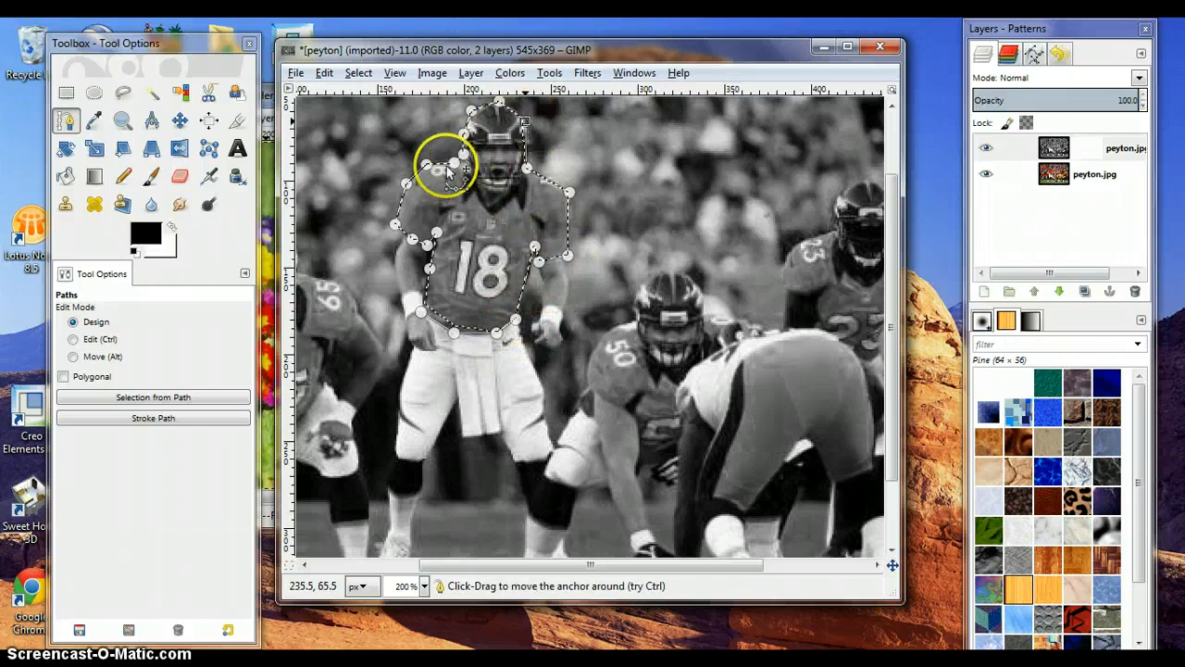
drag(448, 166, 454, 151)
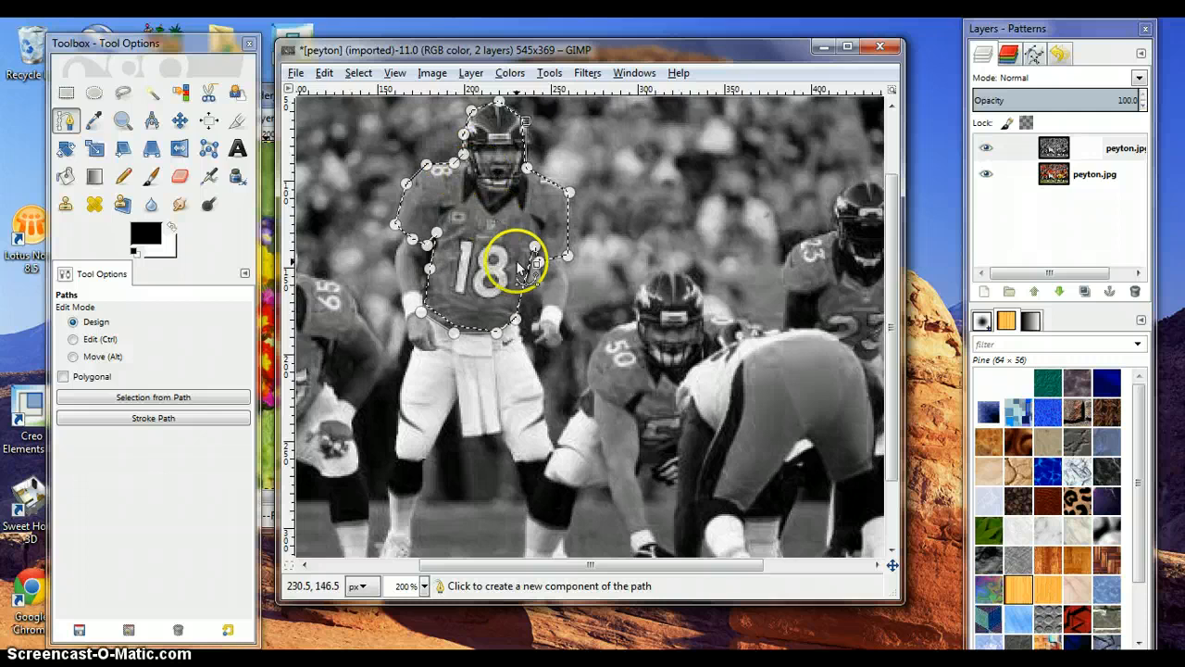
drag(535, 255, 562, 272)
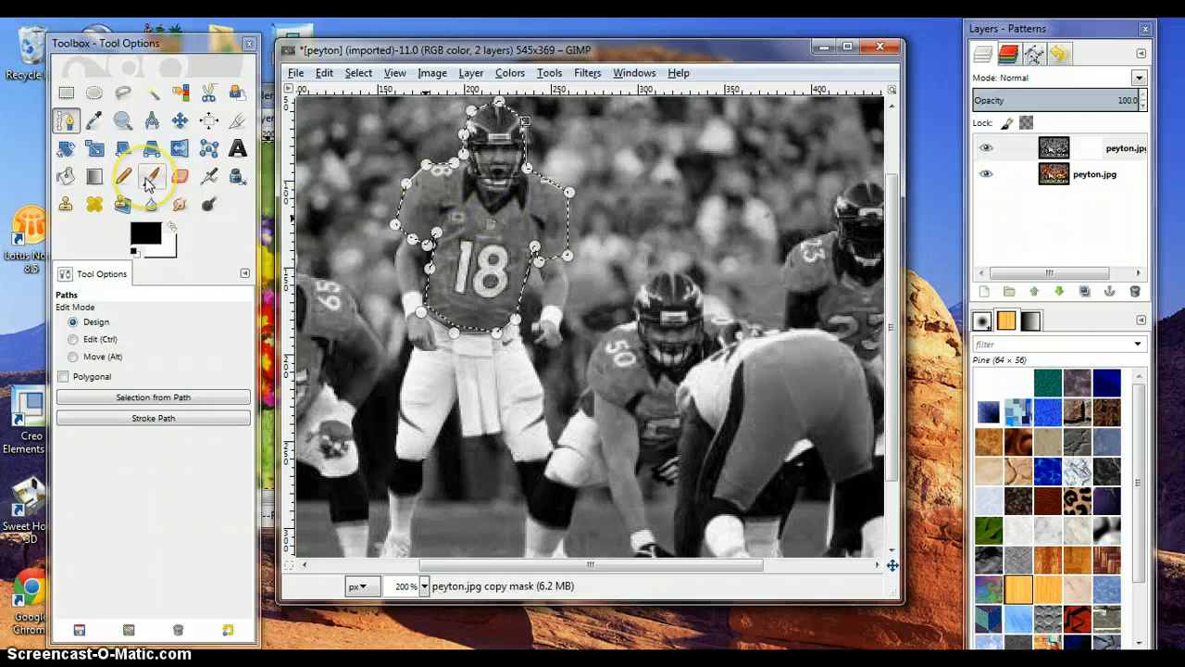
Step: Try painting the layer mask black over the selected jersey with the Paintbrush, and undo the strokes
click(151, 177)
click(146, 237)
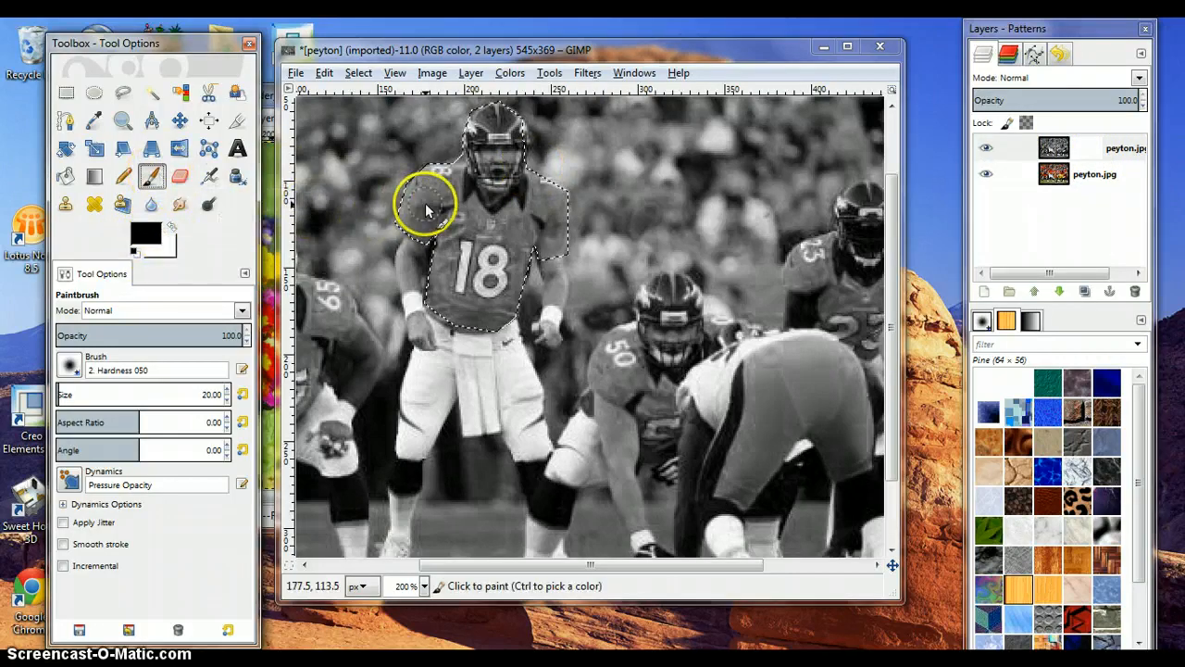
mouse_move(423, 198)
mouse_down()
mouse_move(497, 225)
mouse_move(482, 223)
mouse_move(463, 248)
mouse_move(478, 288)
mouse_move(530, 211)
mouse_move(510, 228)
mouse_move(627, 219)
mouse_move(537, 239)
mouse_move(457, 238)
mouse_move(377, 184)
mouse_up()
mouse_move(428, 213)
mouse_down()
mouse_move(404, 159)
mouse_move(466, 210)
mouse_move(458, 184)
mouse_move(435, 153)
mouse_move(481, 277)
mouse_move(489, 242)
mouse_move(573, 169)
mouse_move(533, 343)
mouse_up()
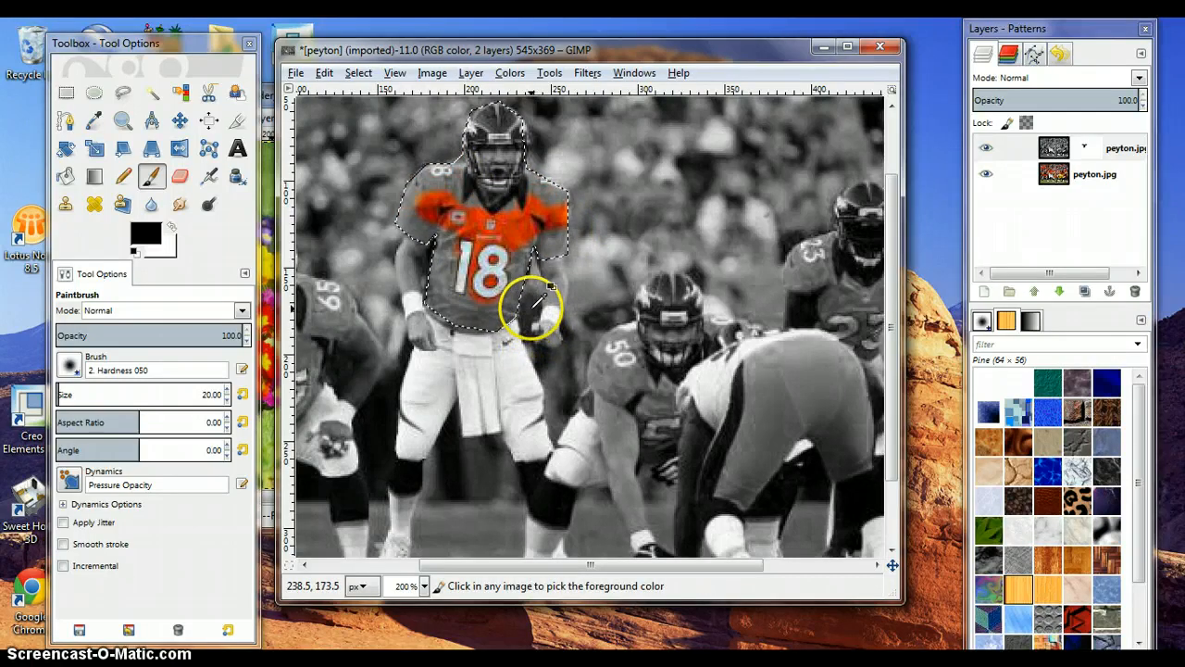
key(ctrl+z)
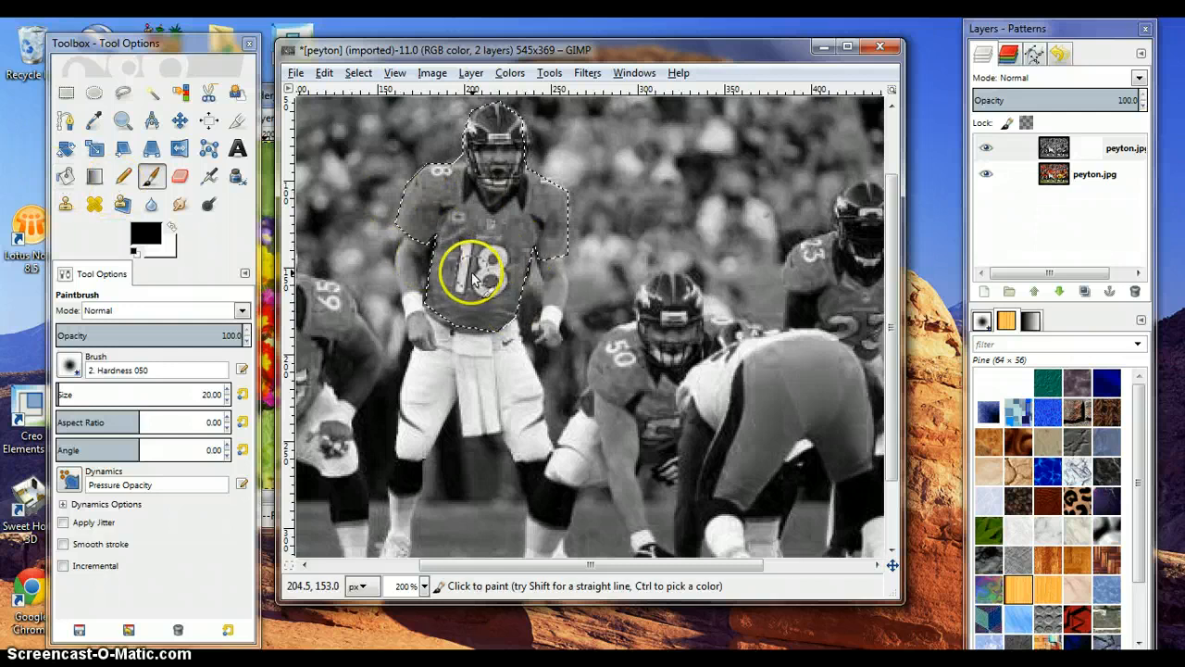
Step: Fill the selected helmet and jersey area of player 18 with black on the layer mask using Bucket Fill
click(66, 178)
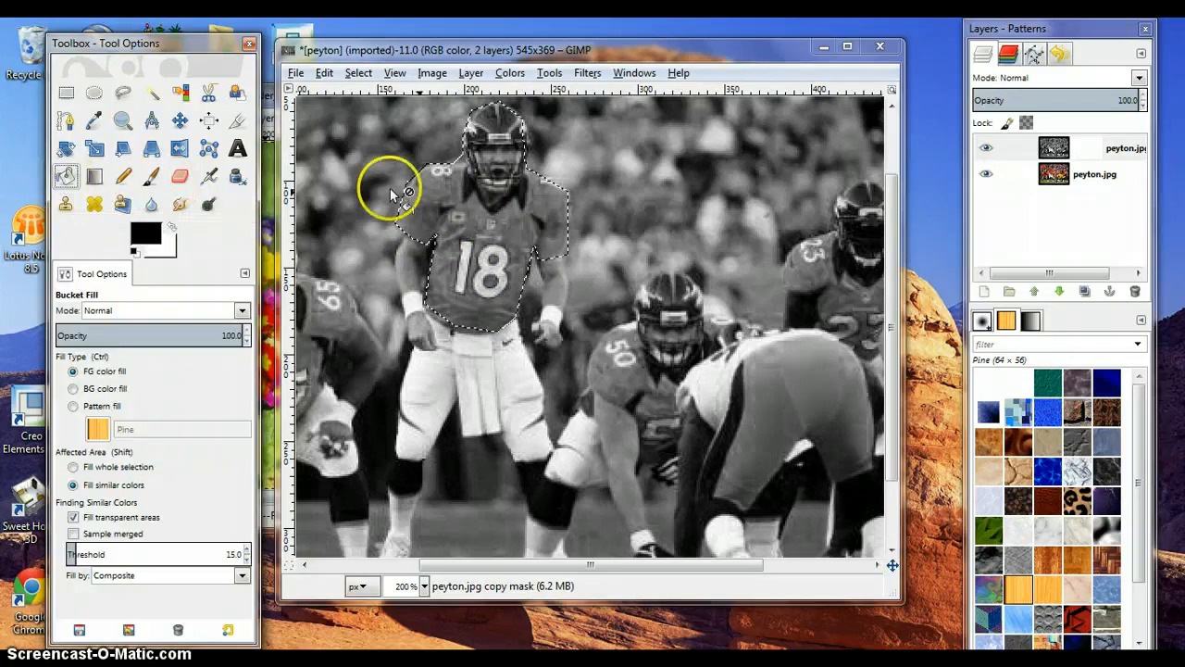
click(483, 224)
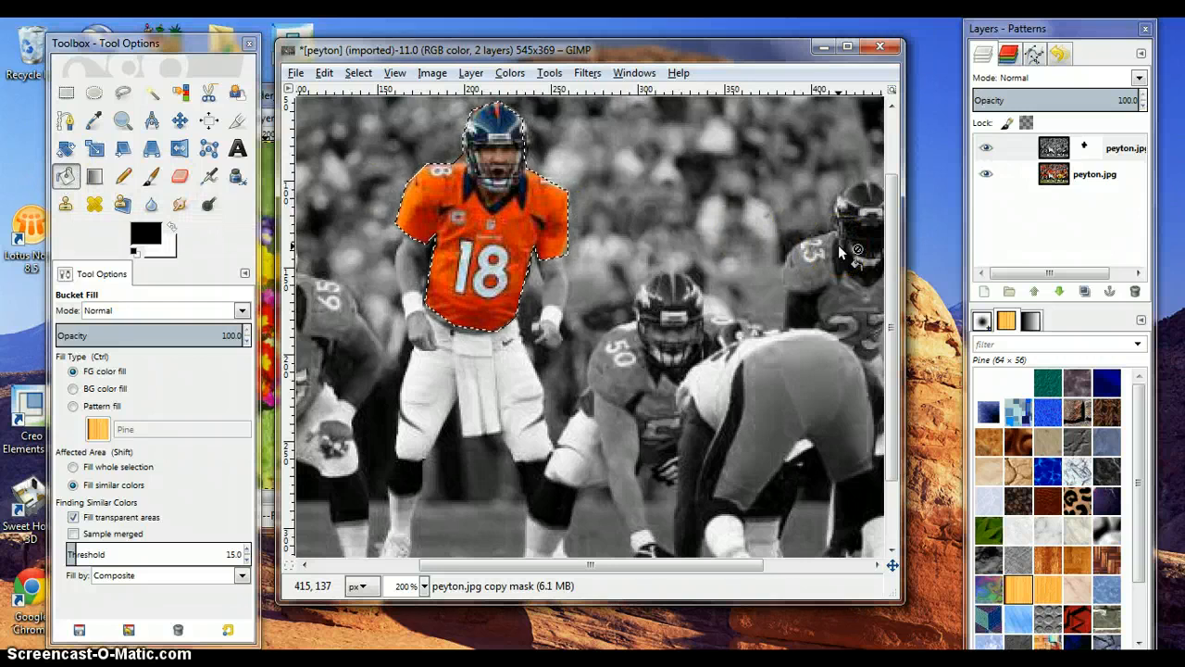
click(838, 243)
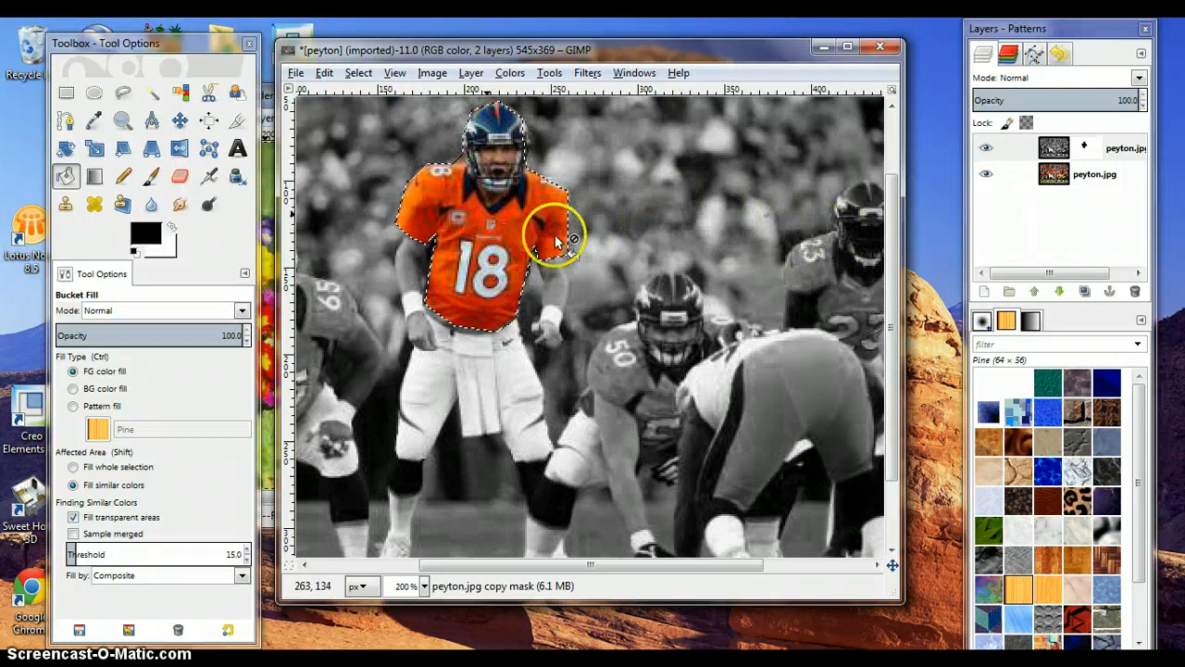
click(480, 276)
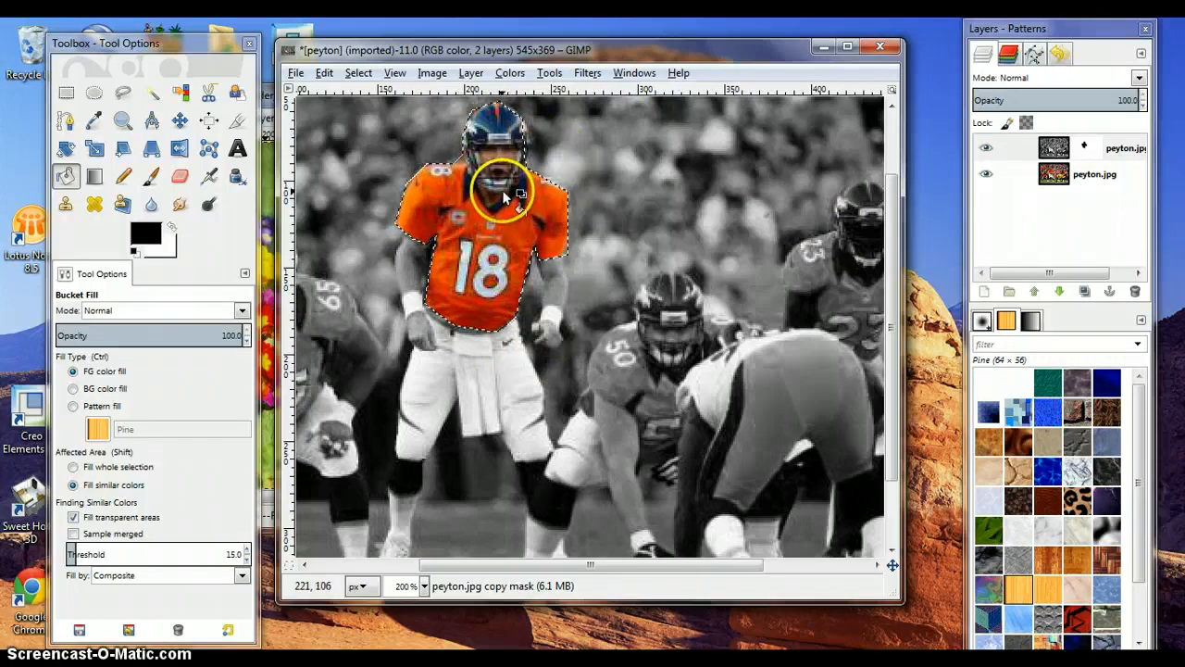
Step: Remove the selection around player 18 and show the whole photo at 100%
click(366, 73)
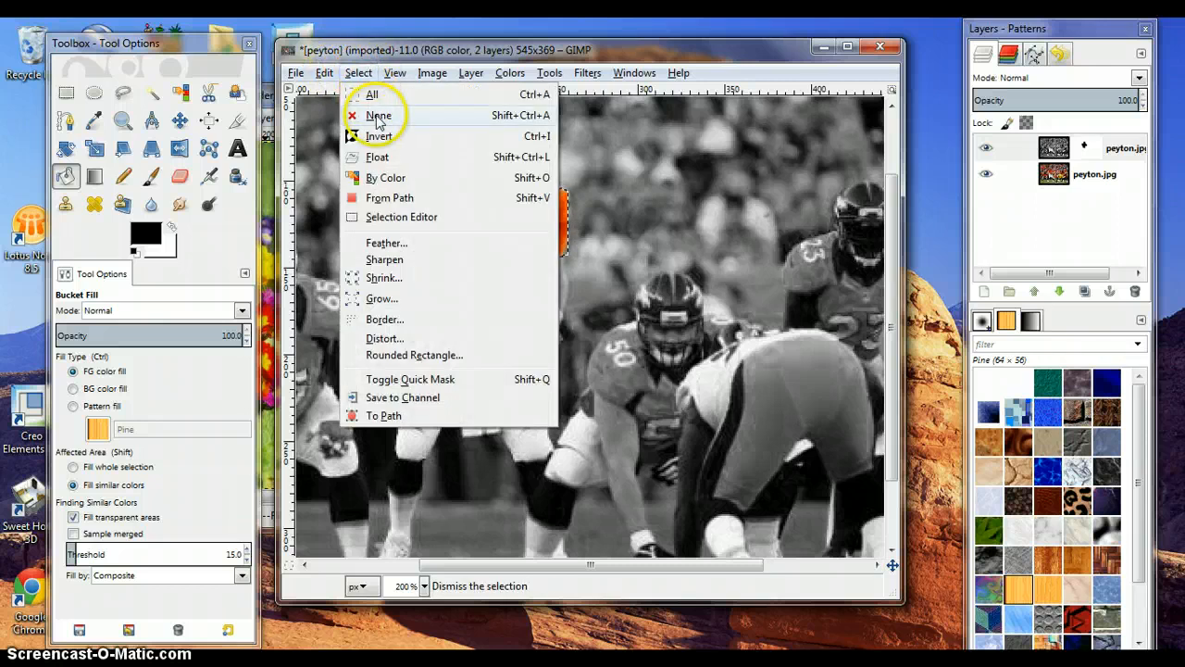
click(374, 115)
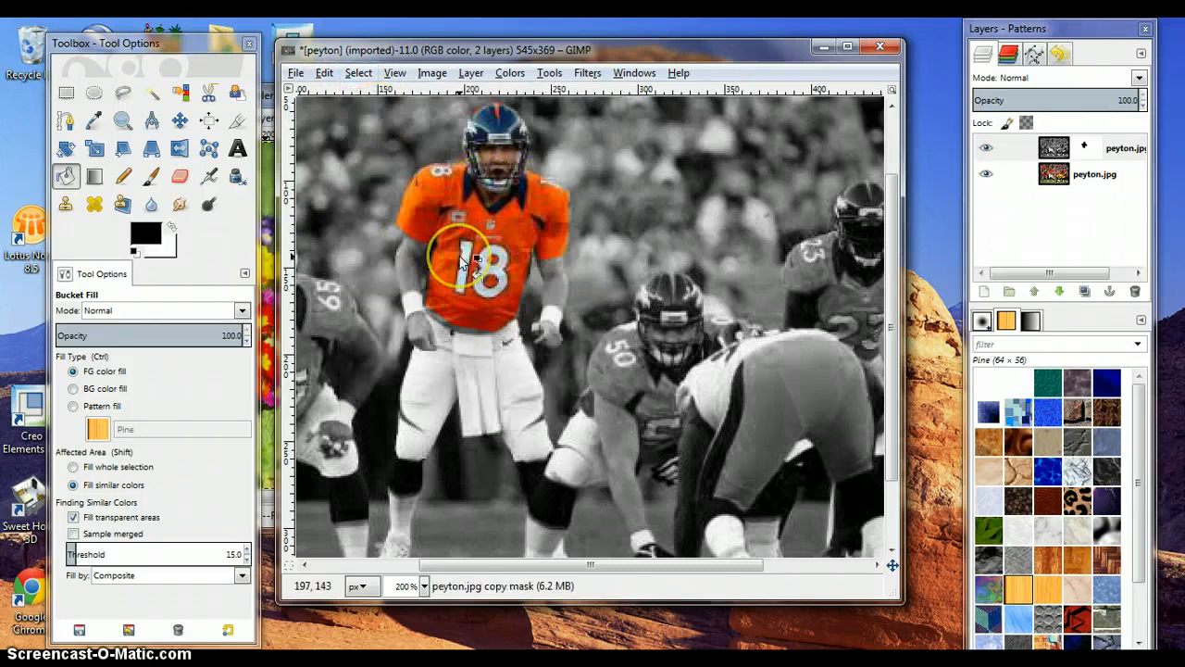
click(424, 586)
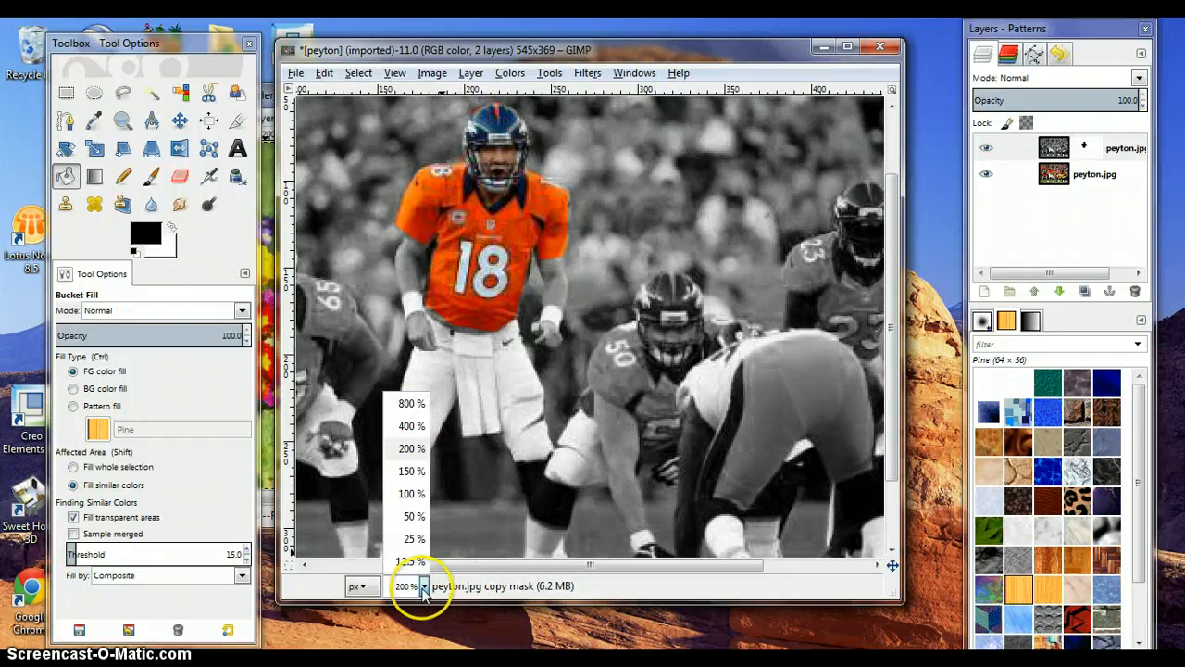
click(411, 493)
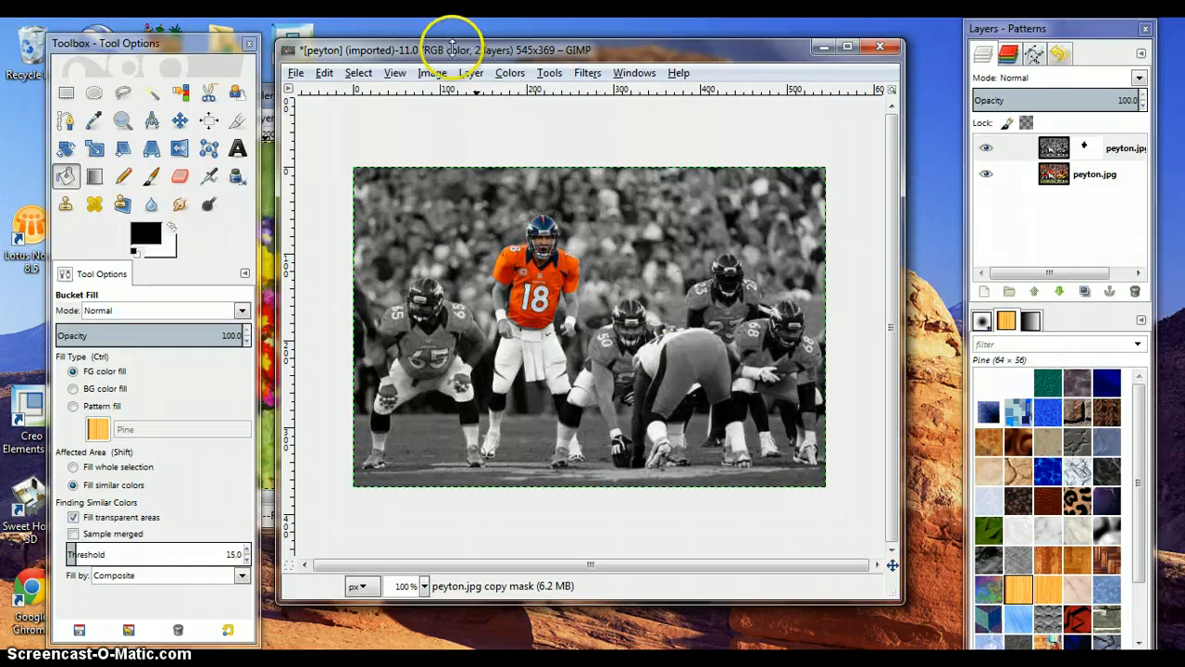
Step: Switch to the flower garden image, duplicate its layer and desaturate the copy based on Lightness
drag(469, 60, 540, 91)
drag(305, 100, 603, 98)
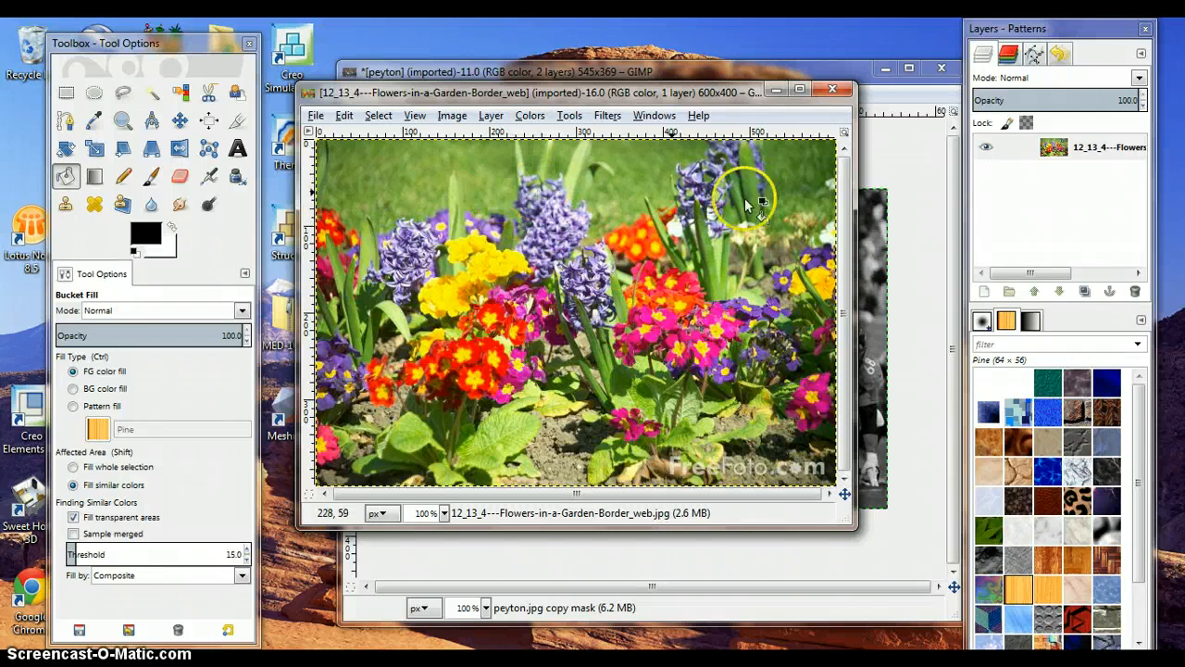
click(1084, 291)
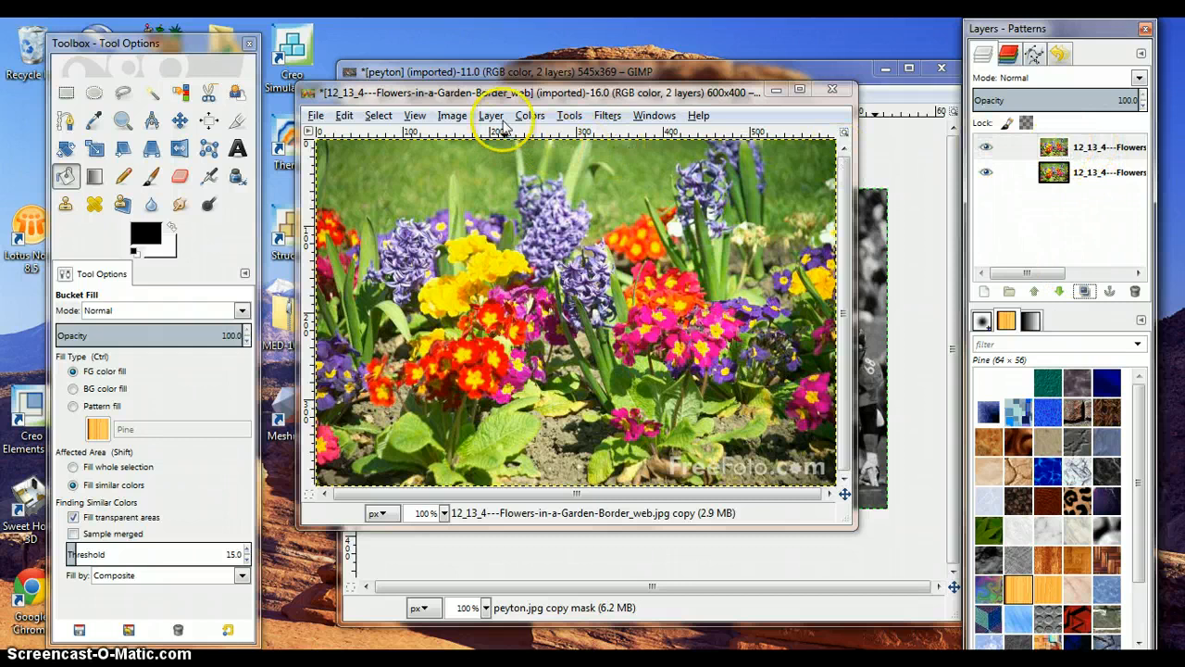
click(530, 114)
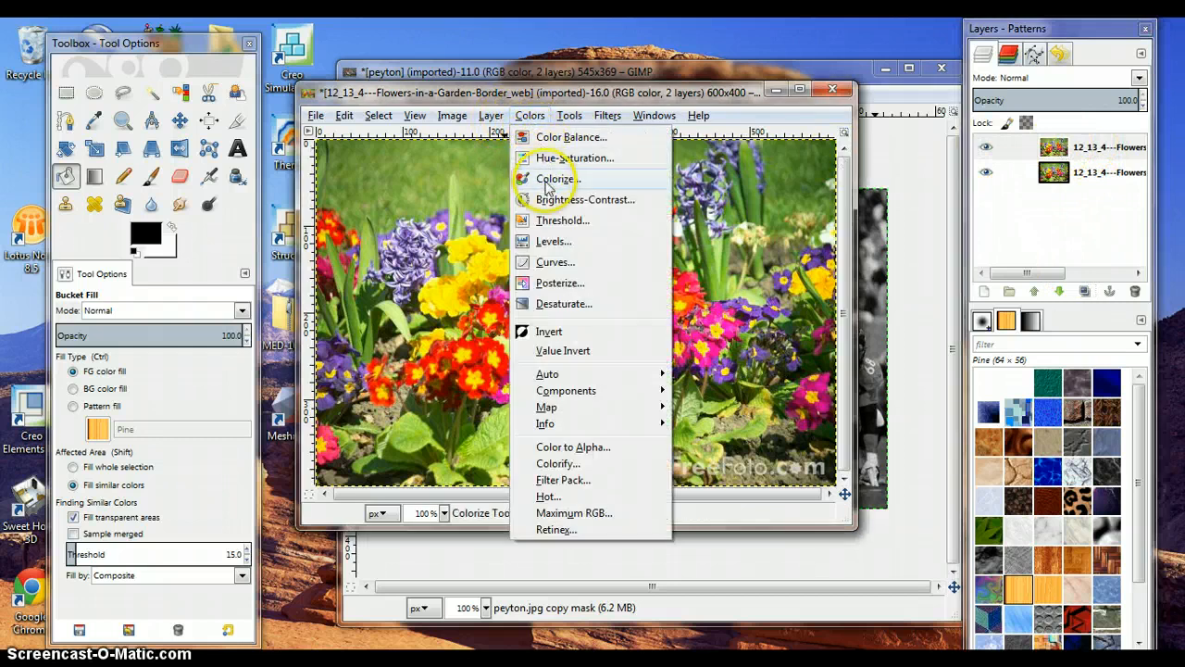
click(560, 303)
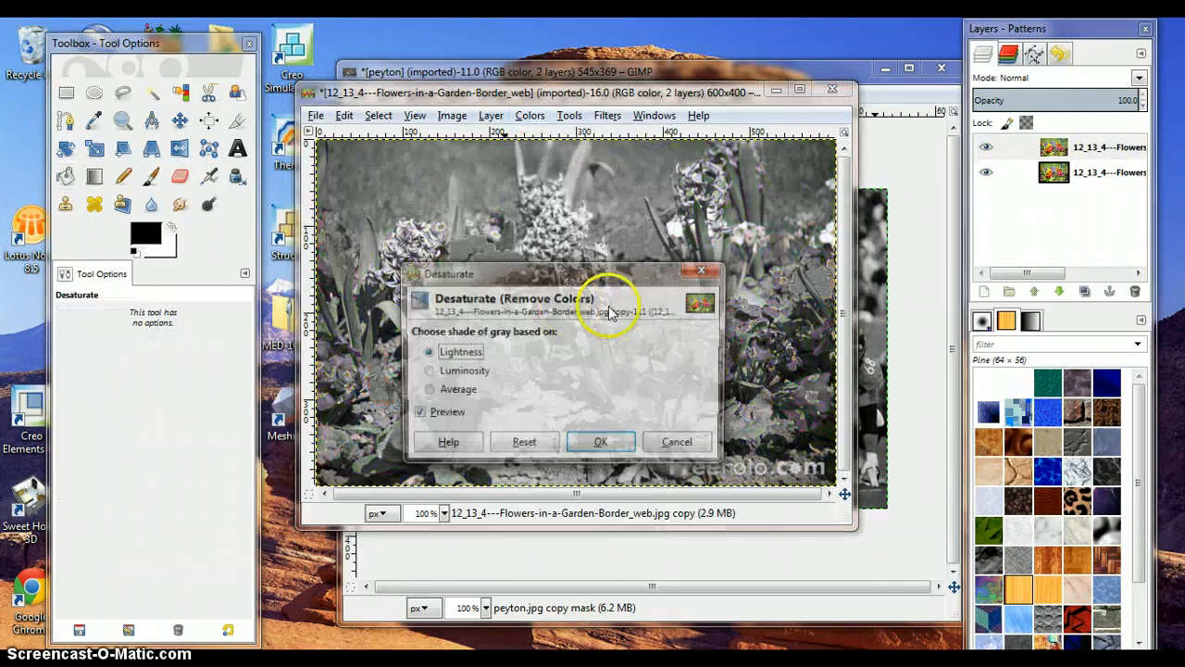
click(601, 445)
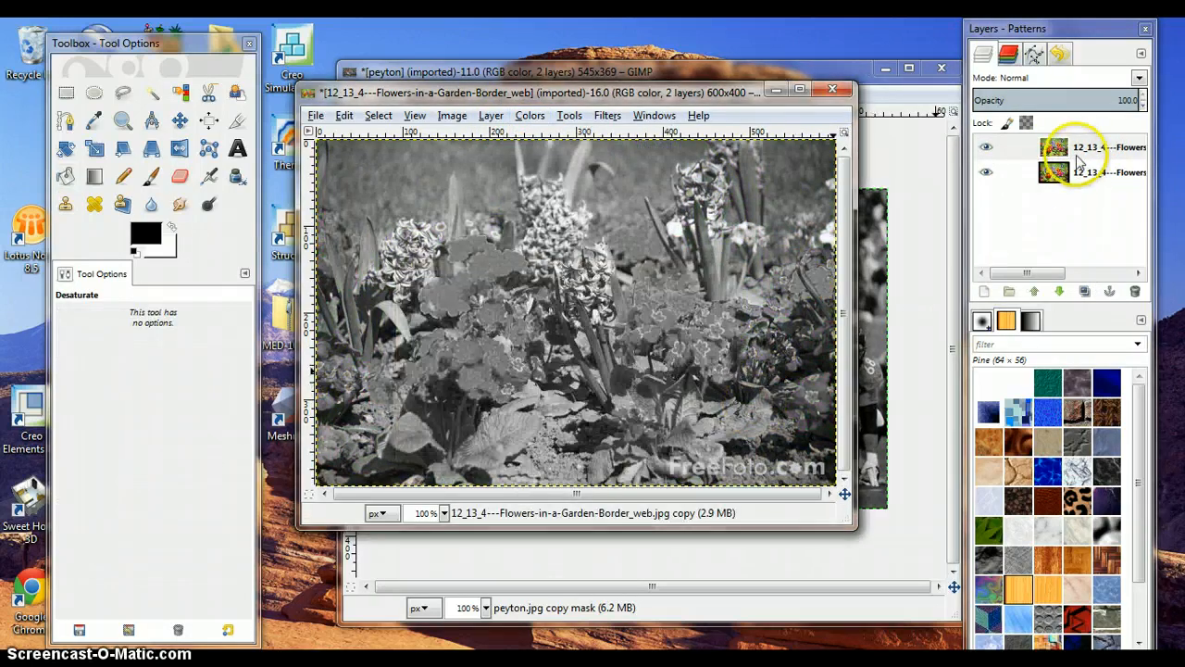
Step: Add a white (full opacity) layer mask to the desaturated flower layer
right_click(1074, 151)
click(986, 397)
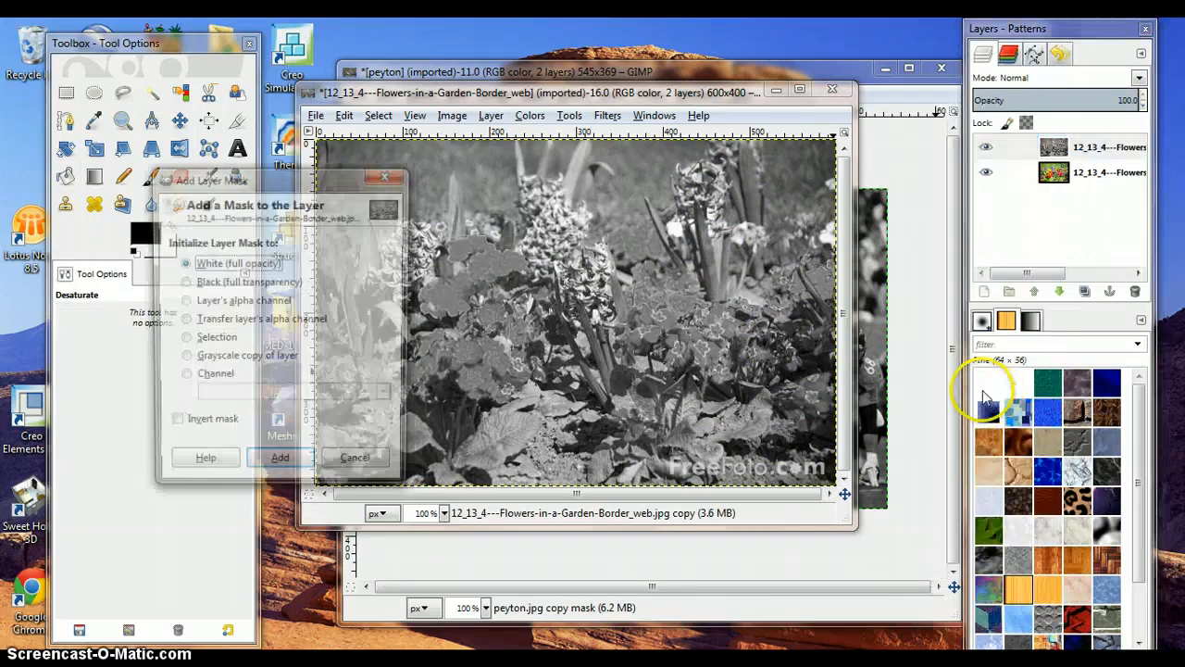
click(296, 465)
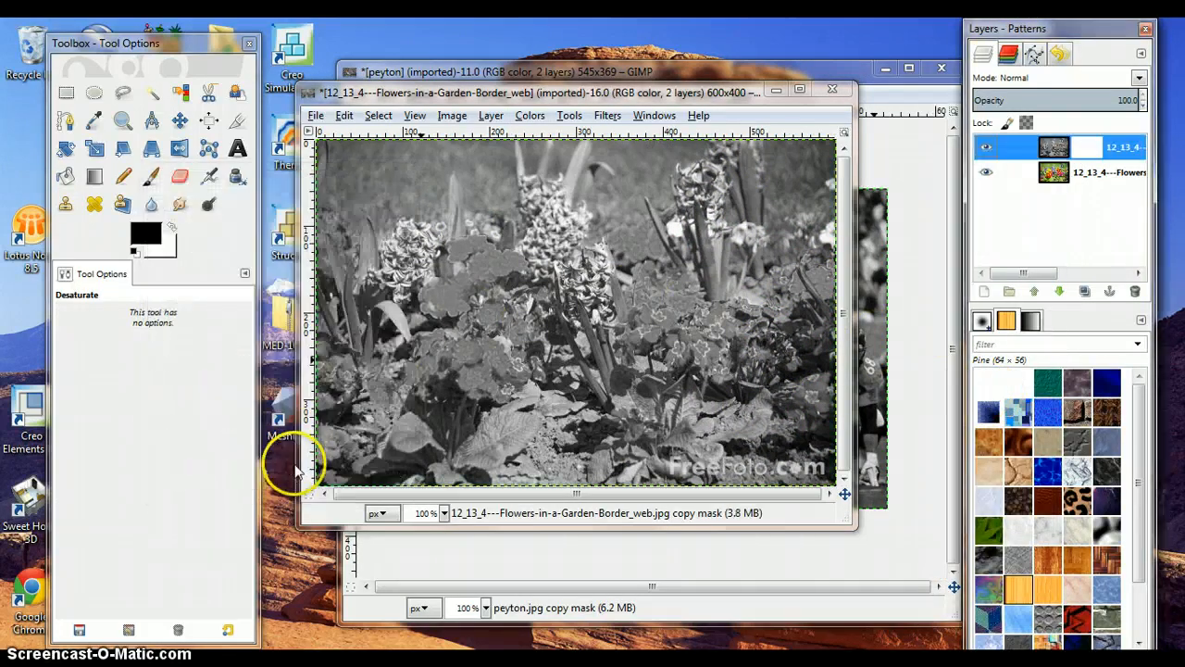
Step: Paint black strokes on the layer mask across the central flowers with the Paintbrush at size 20
click(123, 176)
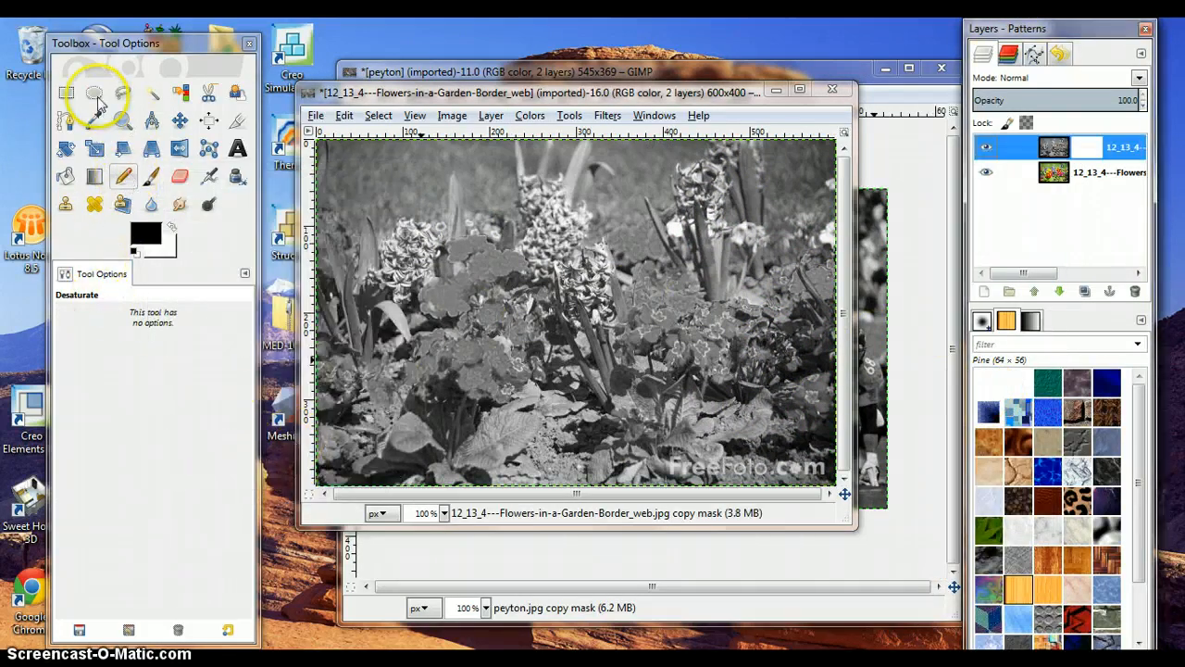
click(95, 96)
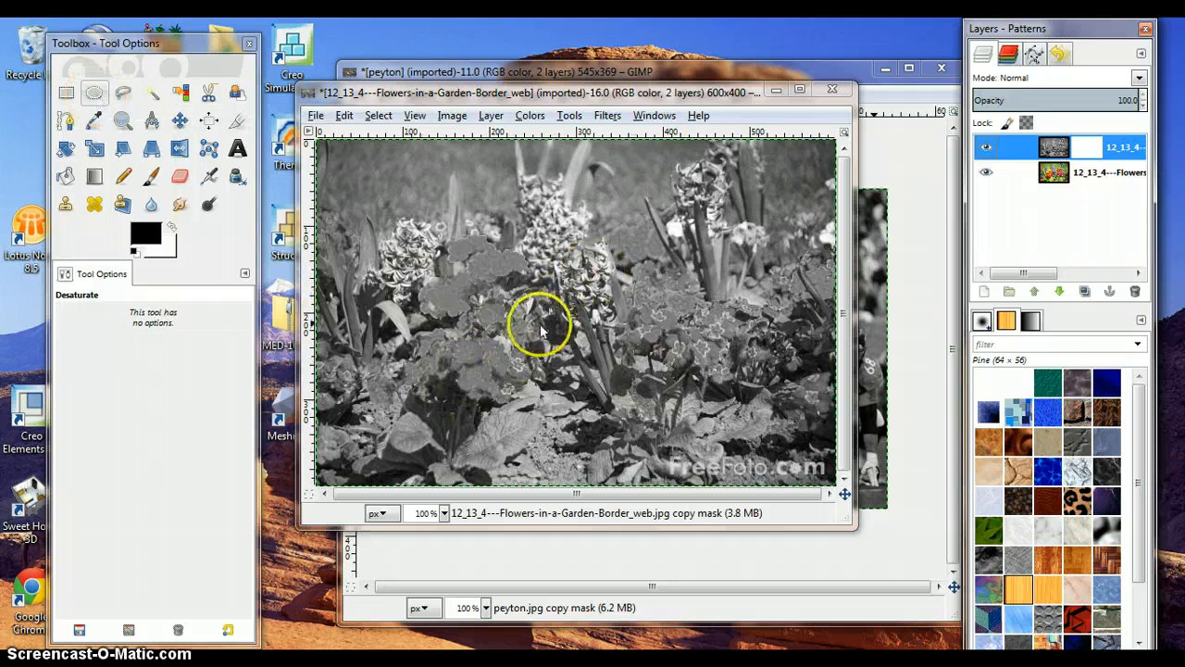
click(181, 178)
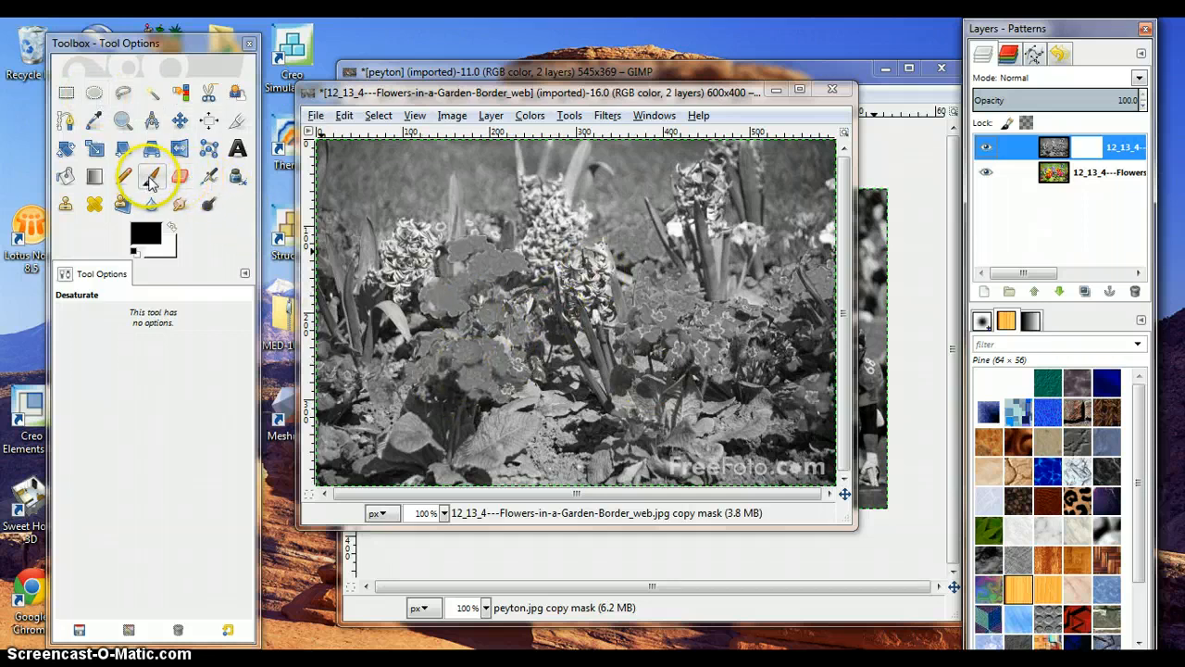
click(151, 178)
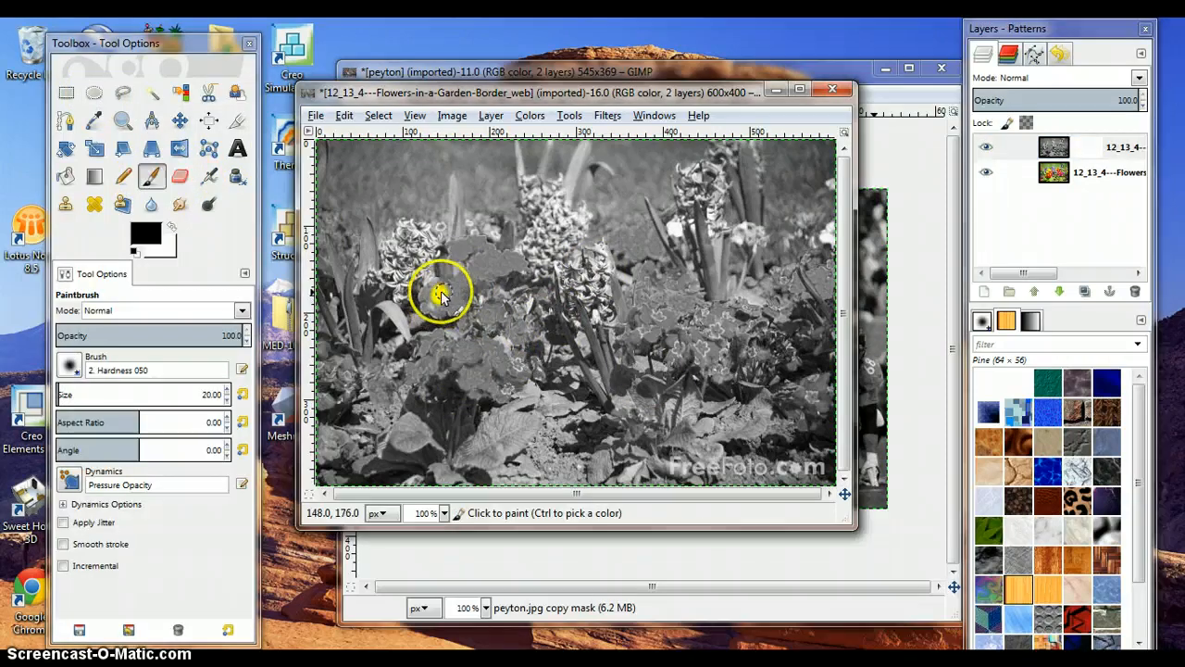
mouse_move(441, 293)
mouse_down()
mouse_move(469, 285)
mouse_move(431, 312)
mouse_move(460, 324)
mouse_move(450, 306)
mouse_move(501, 280)
mouse_move(485, 273)
mouse_move(533, 268)
mouse_move(477, 262)
mouse_move(481, 243)
mouse_move(456, 243)
mouse_move(552, 236)
mouse_move(600, 249)
mouse_move(552, 261)
mouse_move(612, 315)
mouse_move(466, 403)
mouse_move(662, 354)
mouse_move(408, 416)
mouse_move(629, 319)
mouse_move(524, 315)
mouse_move(695, 264)
mouse_move(463, 319)
mouse_move(604, 234)
mouse_move(620, 176)
mouse_up()
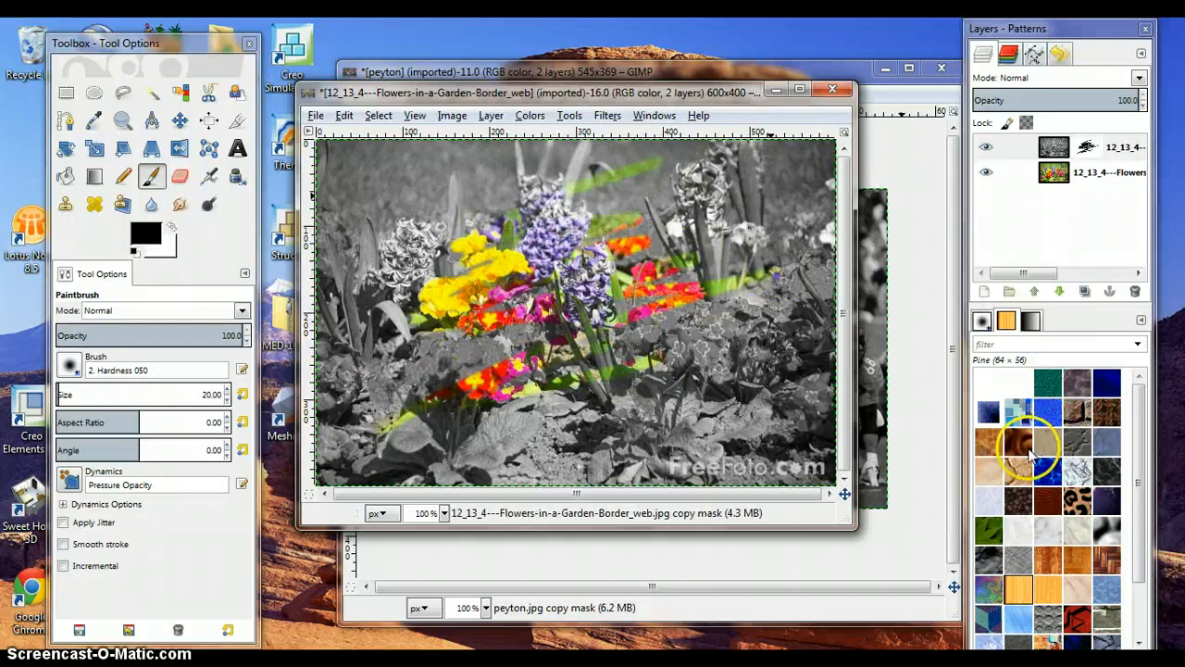
Step: Undo the brush strokes and the addition of the layer mask
key(ctrl+z)
key(ctrl+z)
key(ctrl+z)
key(ctrl+z)
key(ctrl+z)
key(ctrl+z)
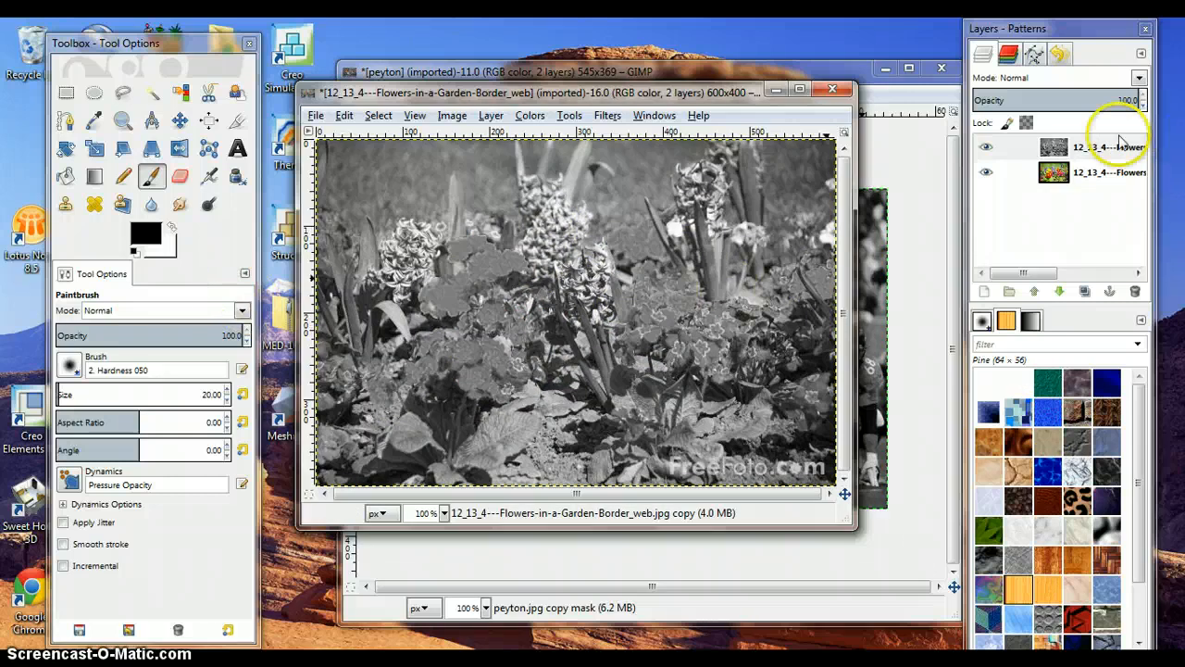
Step: Add the layer mask to the desaturated flower layer again, initialized to White (full opacity)
right_click(1069, 146)
click(972, 383)
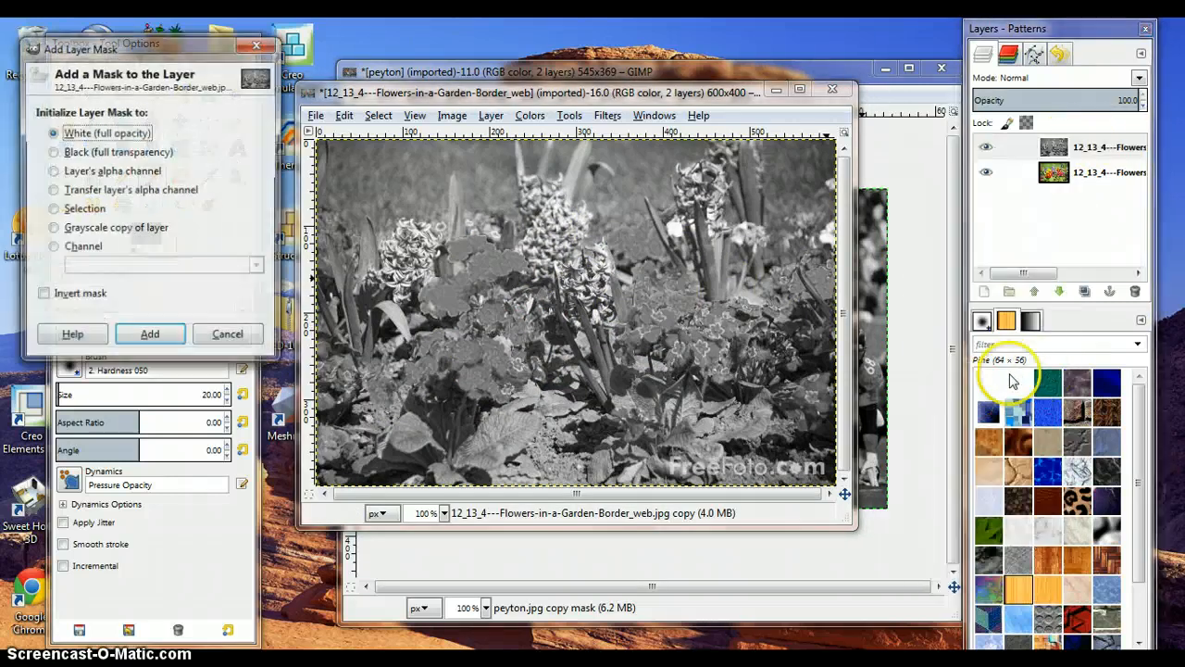
click(151, 333)
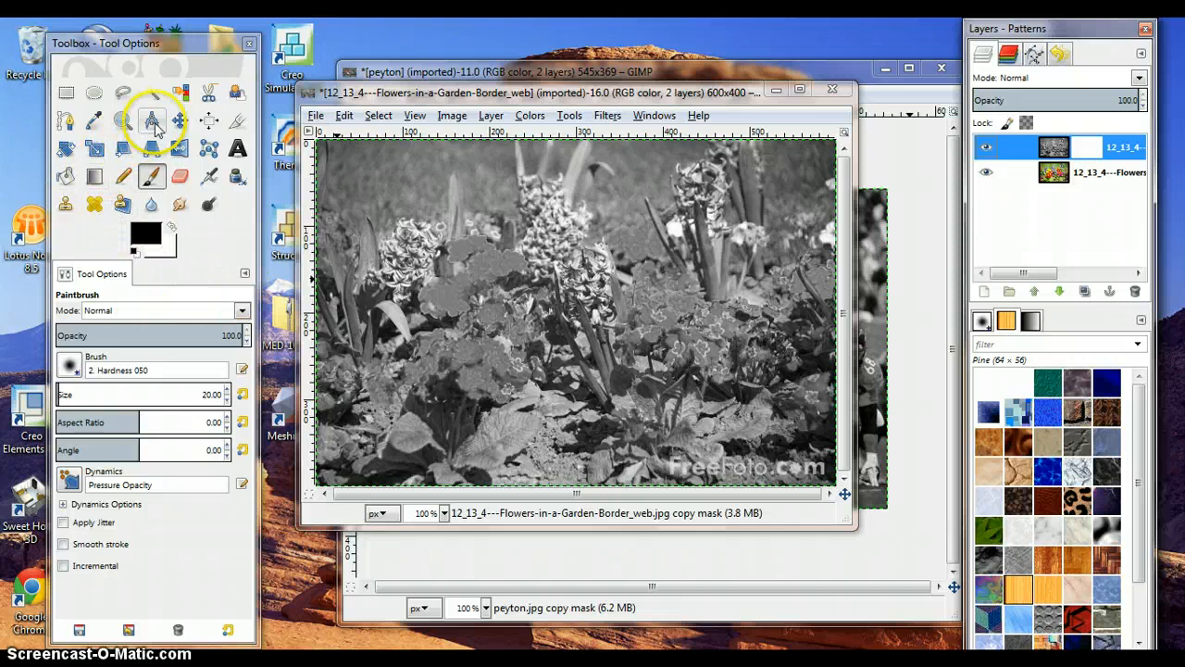
Step: Draw a feathered elliptical selection about 138 × 120 px over the flowers in the middle of the photo
click(93, 92)
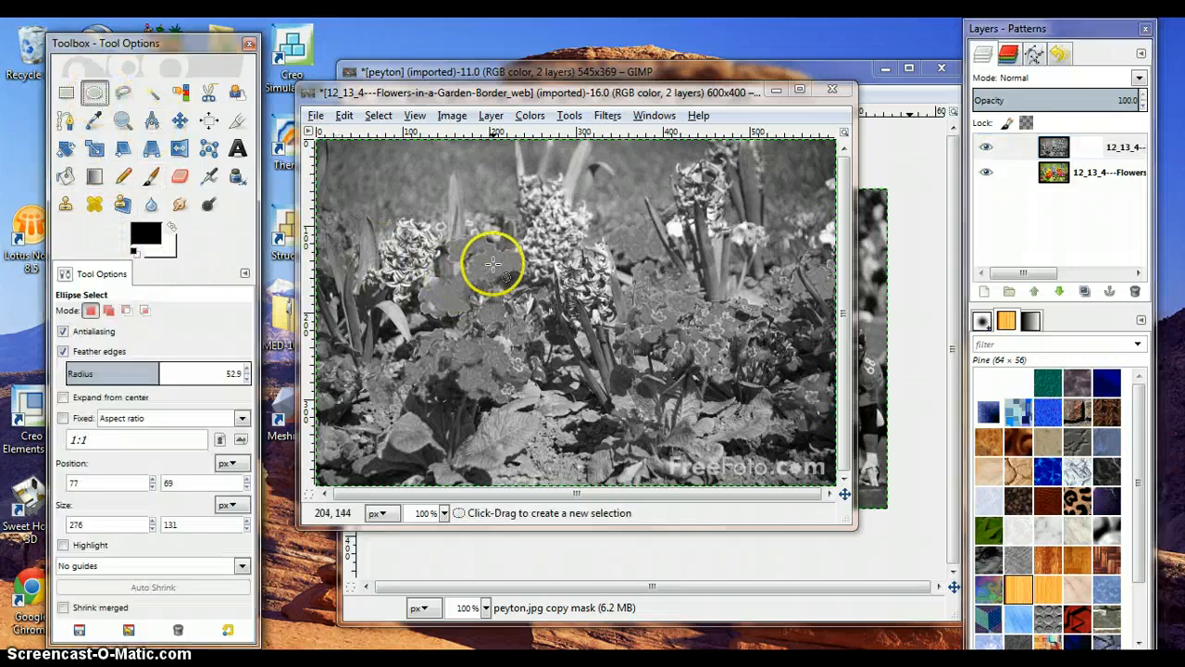
drag(491, 263, 566, 290)
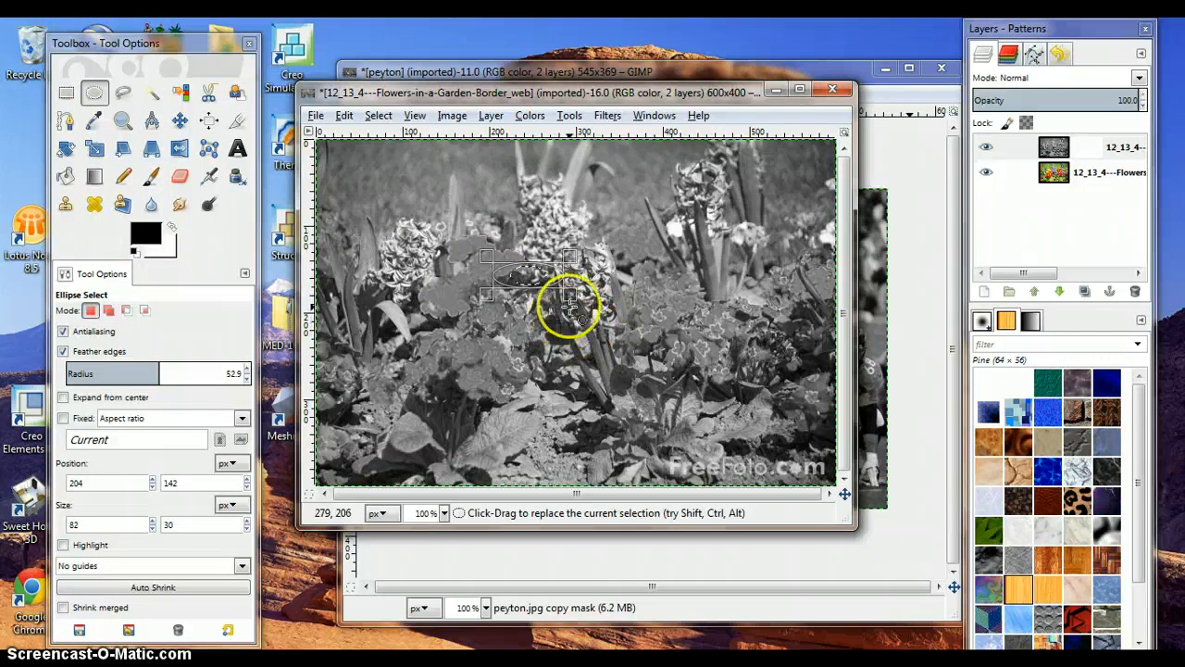
drag(569, 292, 616, 377)
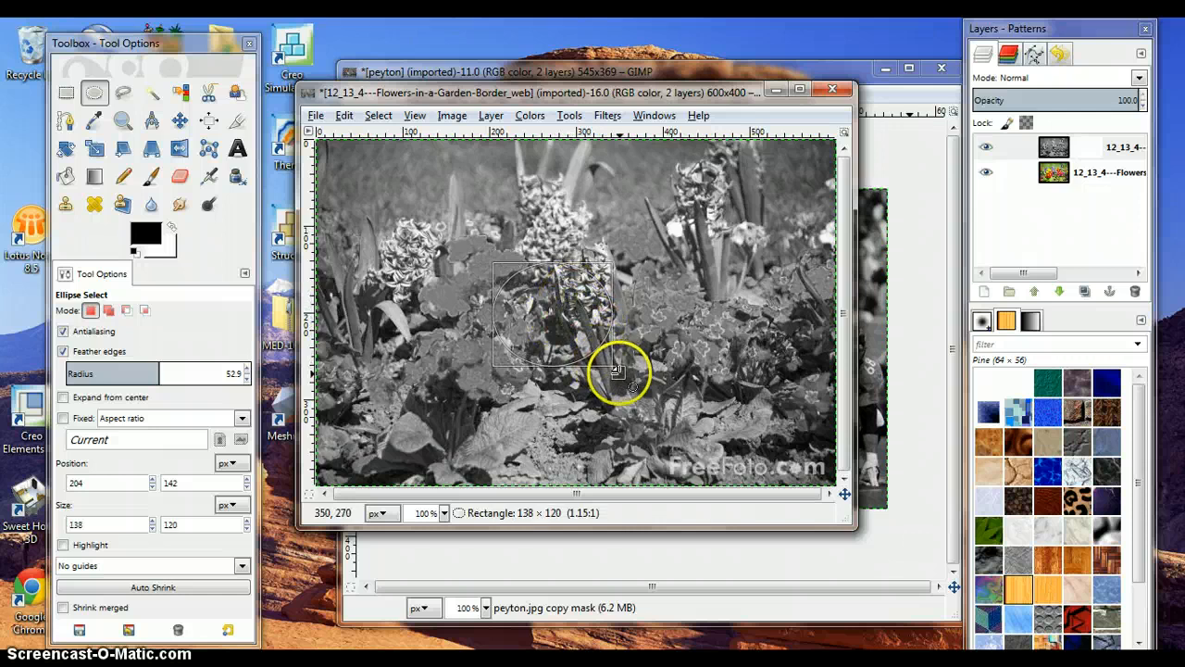
click(661, 392)
Step: Try filling the elliptical selection with black on the layer mask, and undo the fill and the selection
click(65, 176)
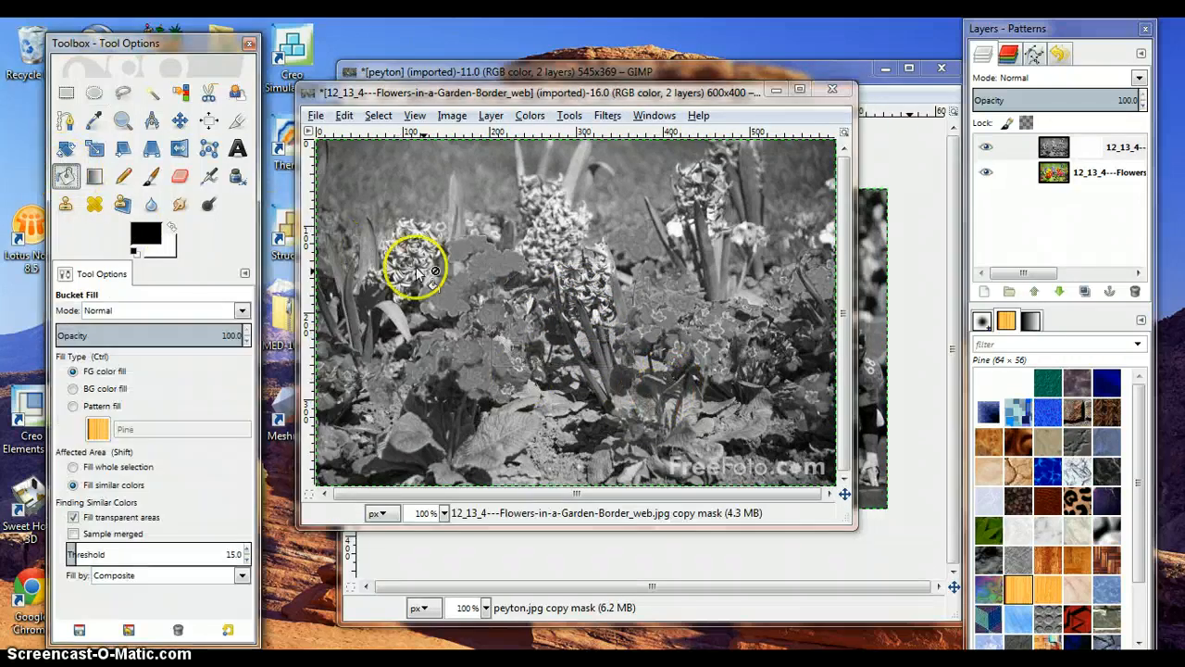
click(526, 294)
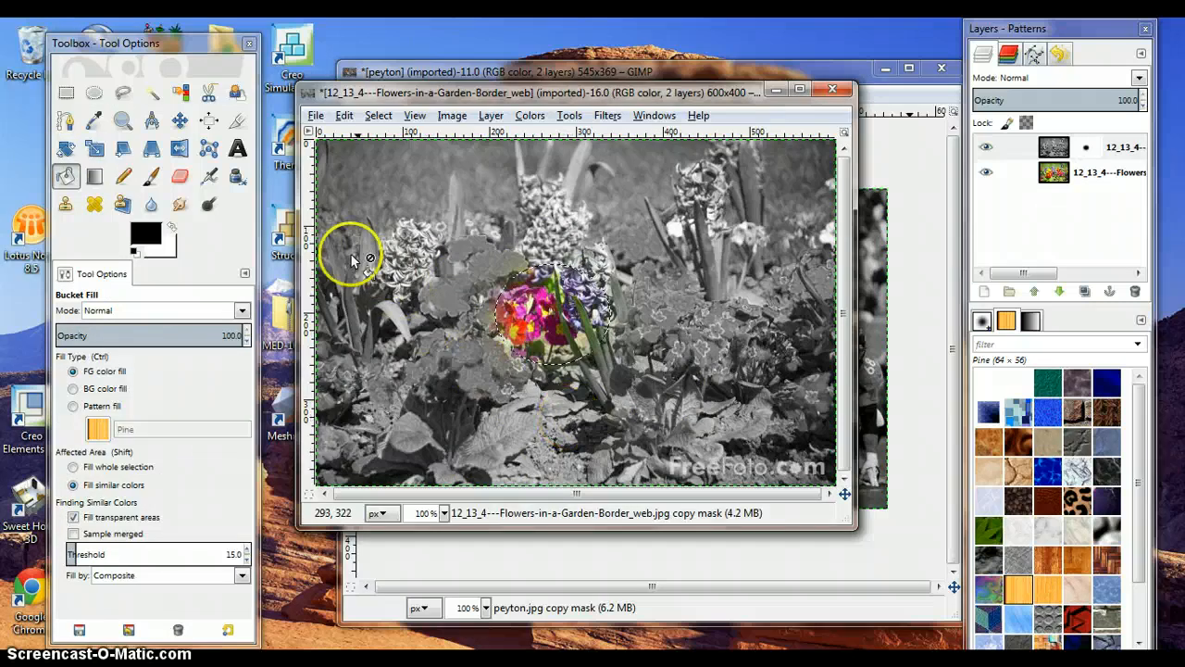
key(ctrl+z)
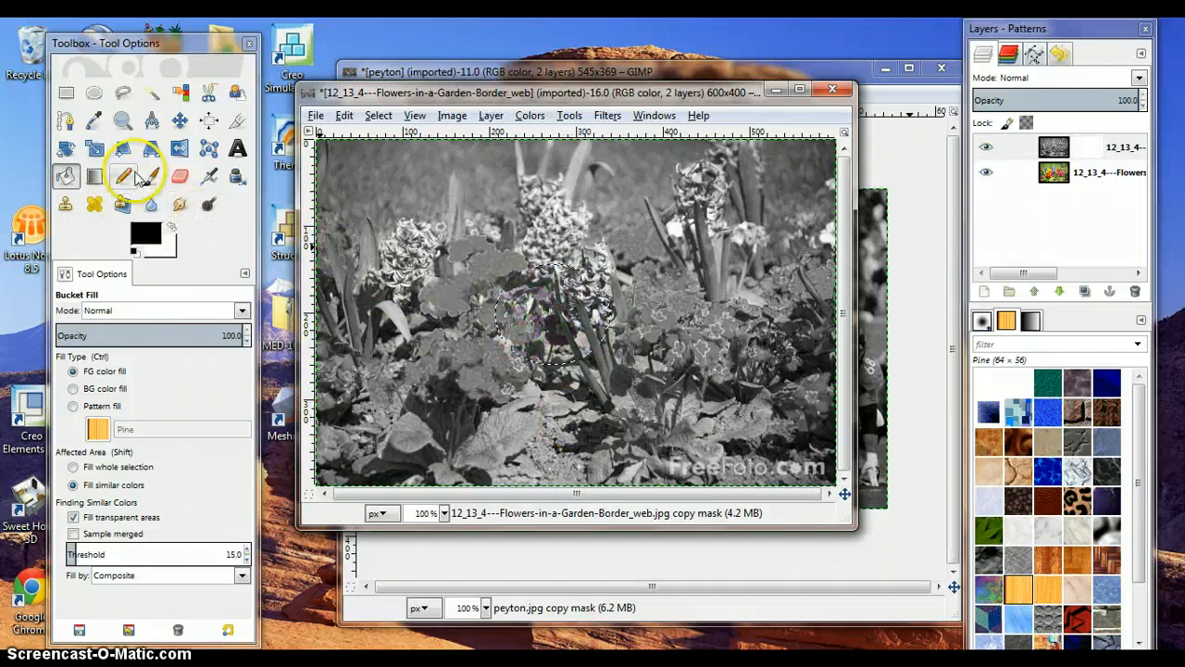
key(ctrl+z)
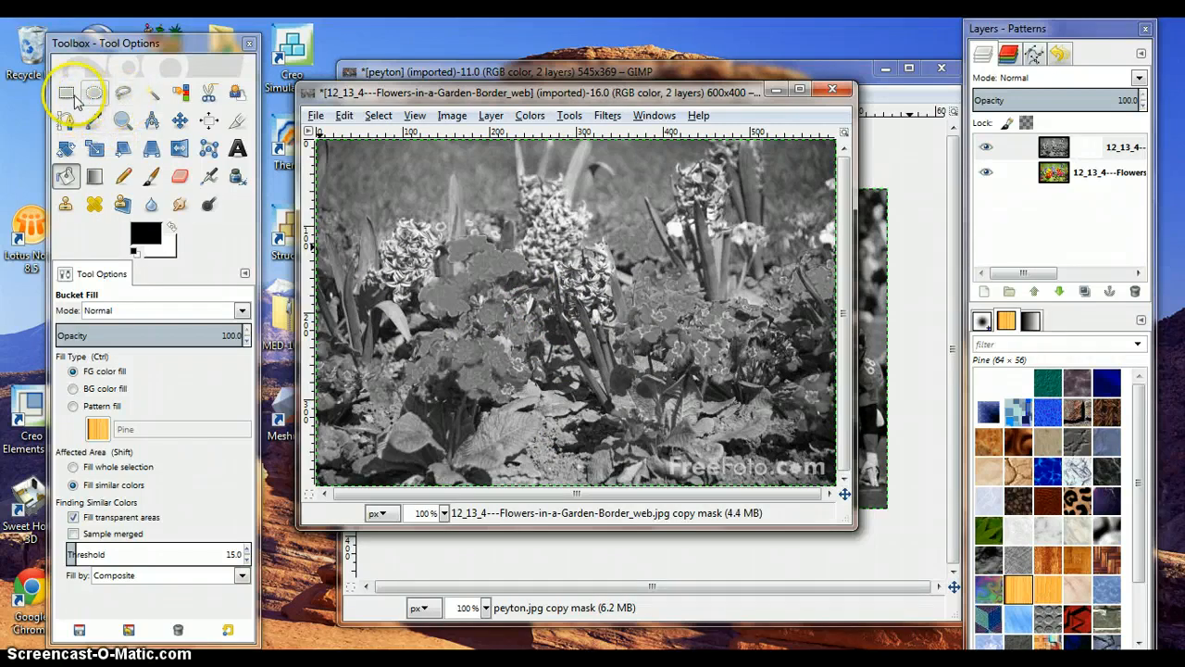
Step: Outline the middle flowers with a free selection that has a straight lower edge, and fill it with black on the layer mask
click(123, 93)
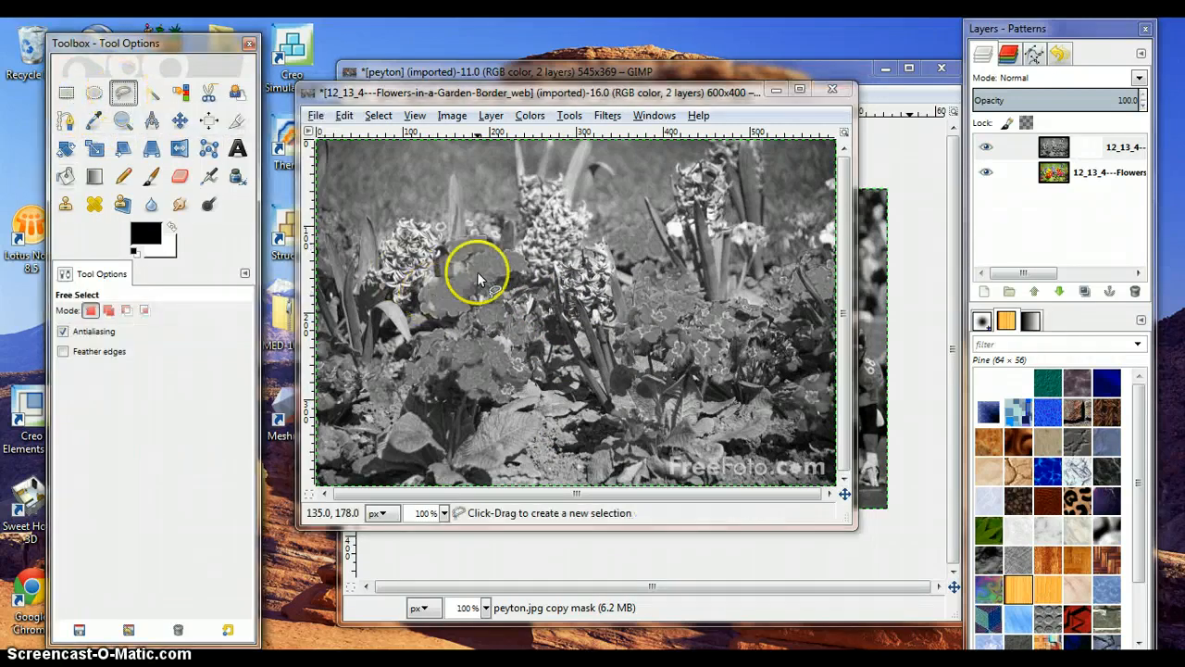
mouse_move(527, 248)
mouse_down()
mouse_move(473, 232)
mouse_move(442, 287)
mouse_up()
drag(445, 335, 456, 380)
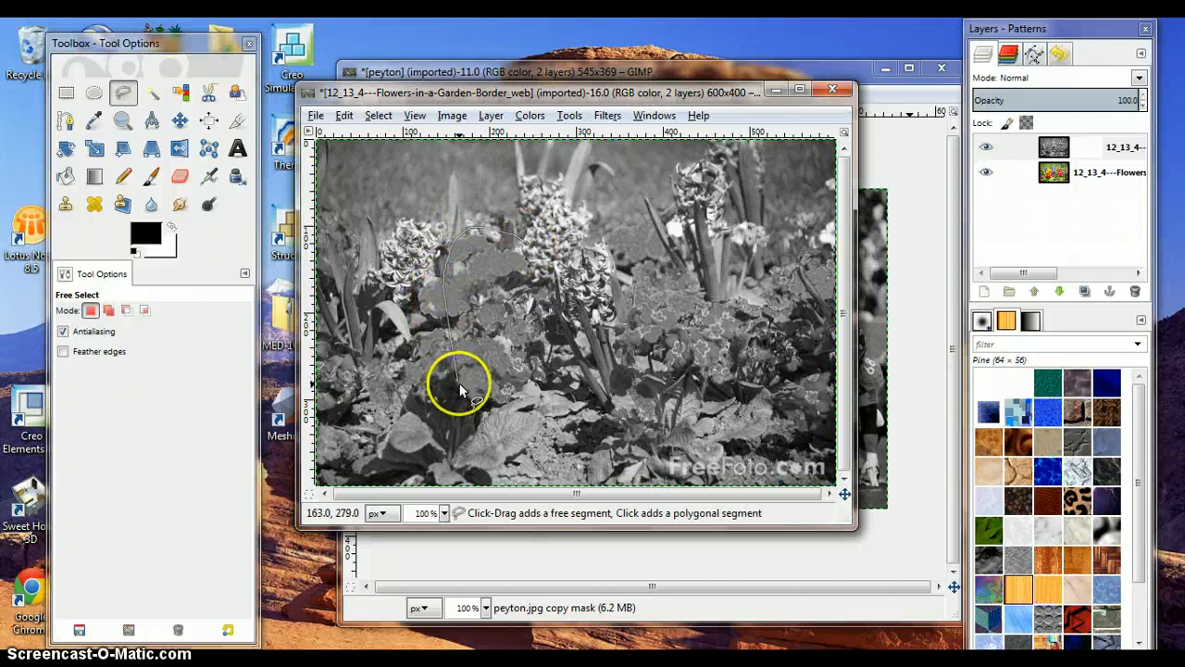
click(687, 344)
key(BackSpace)
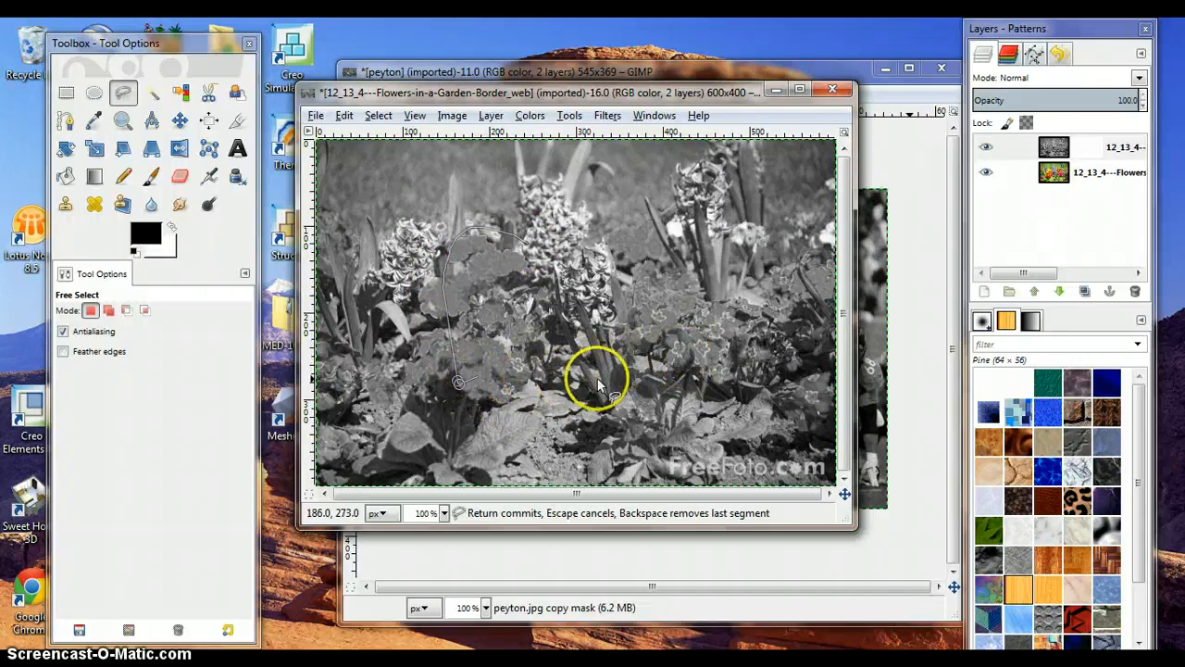
click(665, 375)
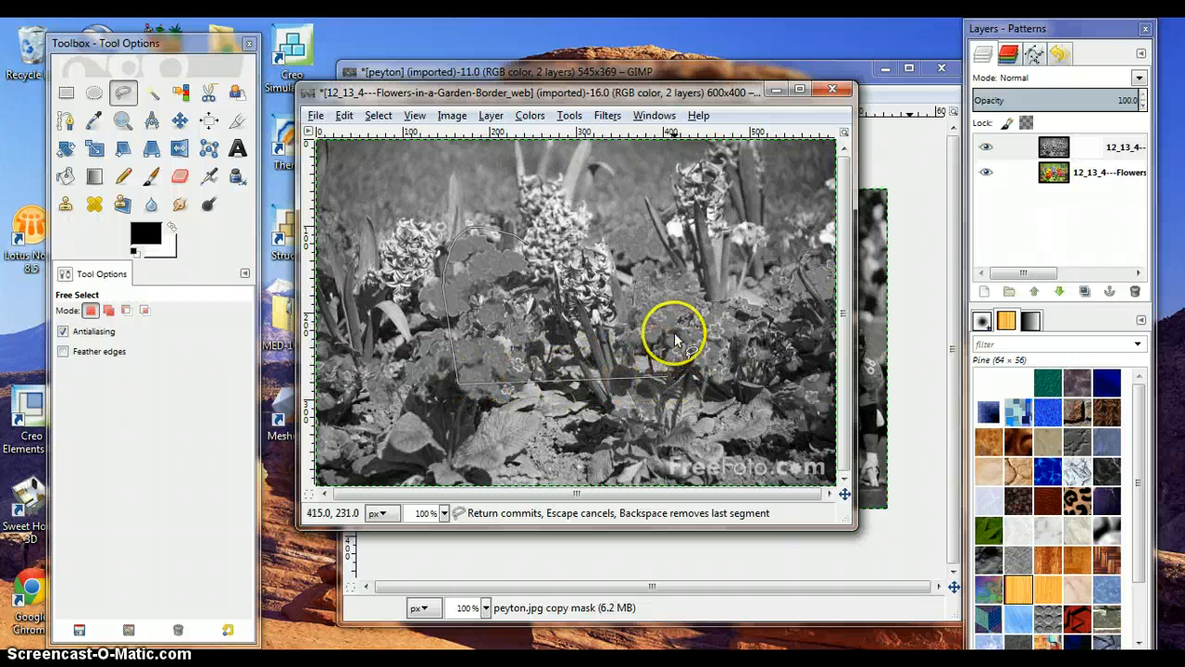
mouse_move(675, 341)
mouse_down()
mouse_move(661, 297)
mouse_move(592, 250)
mouse_up()
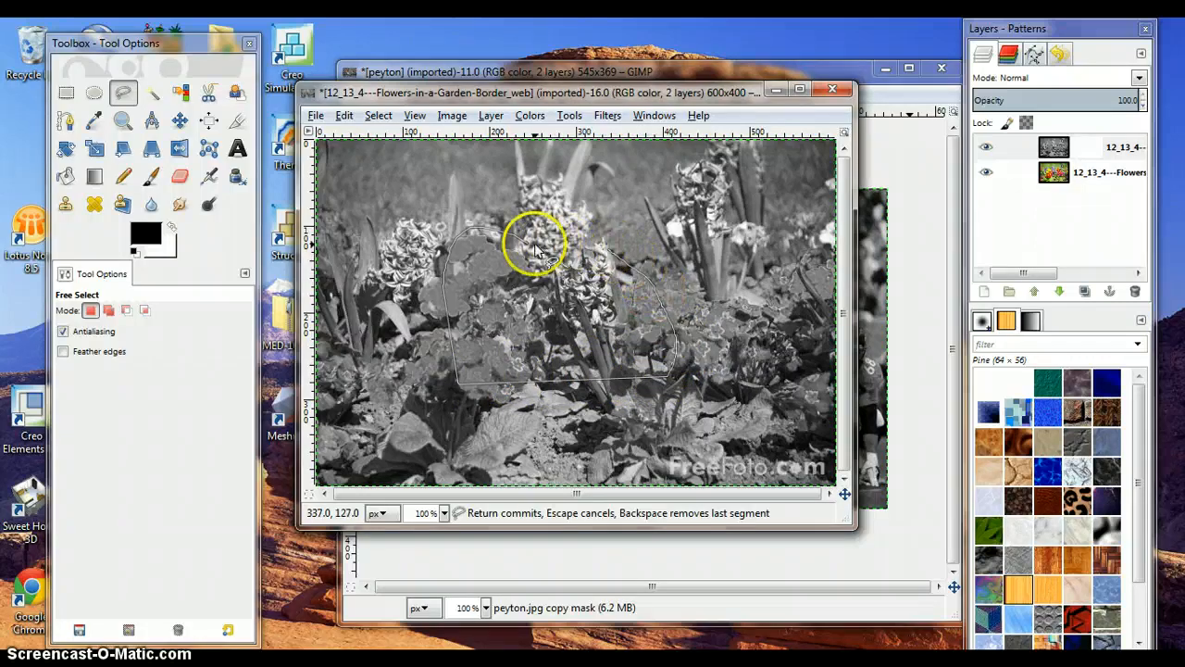
key(Return)
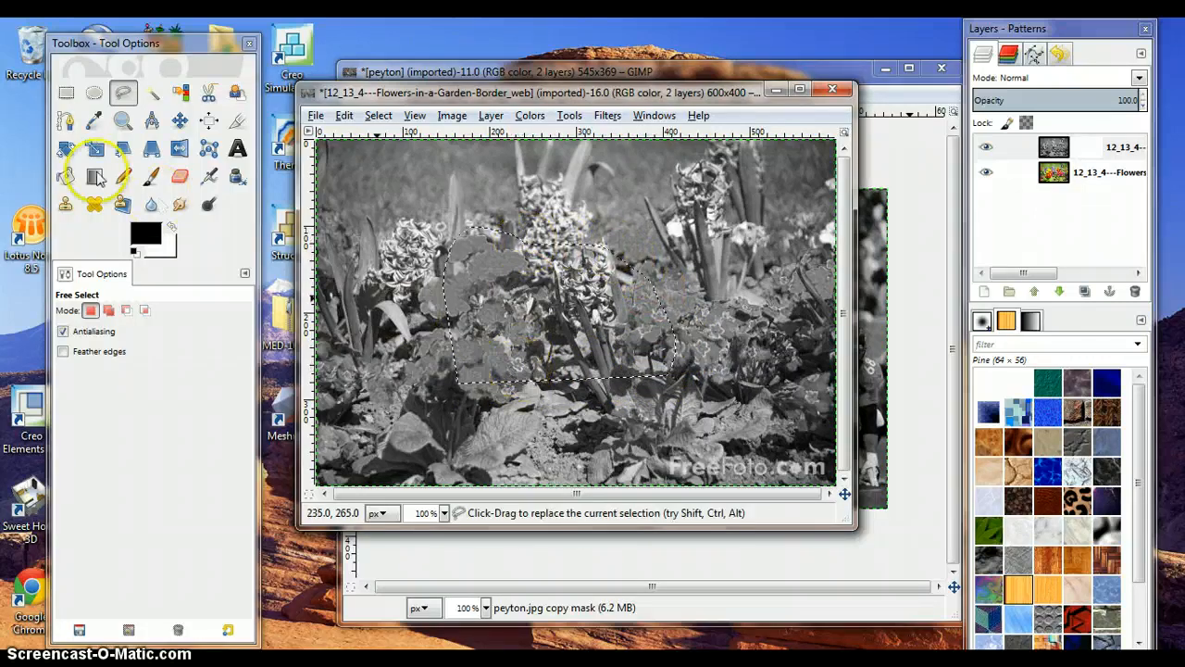
key(shift+b)
click(530, 270)
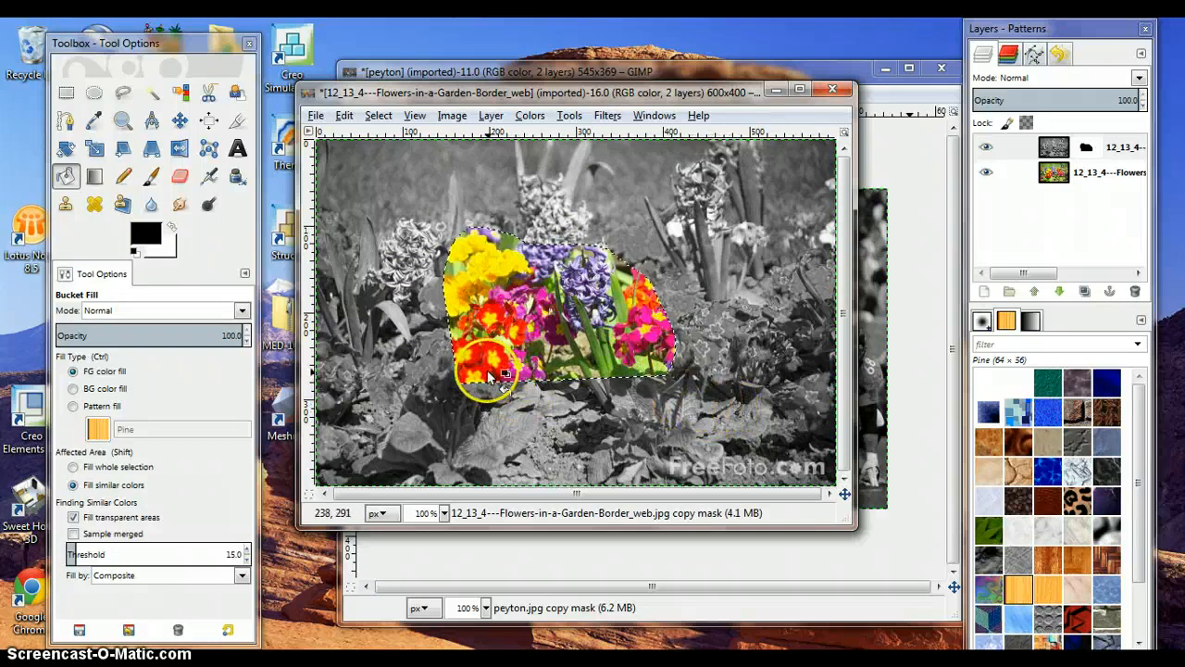
Step: Paint white brush strokes on the layer mask over the yellow flowers and across the middle of the selection to hide their colour
click(172, 228)
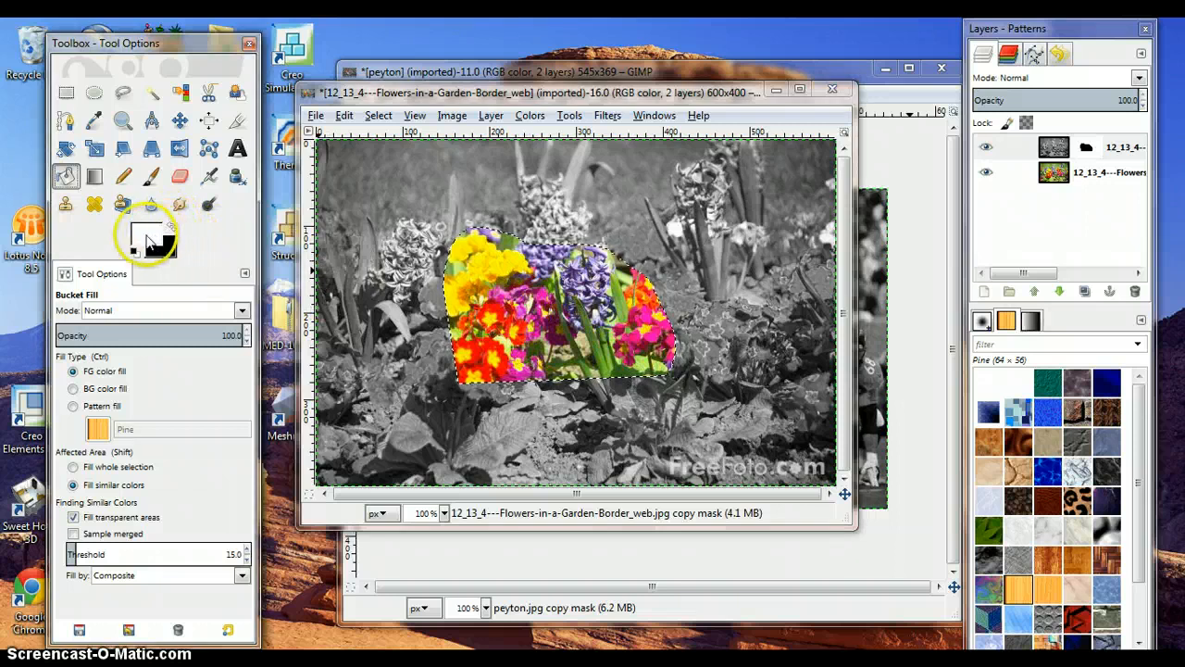
click(151, 177)
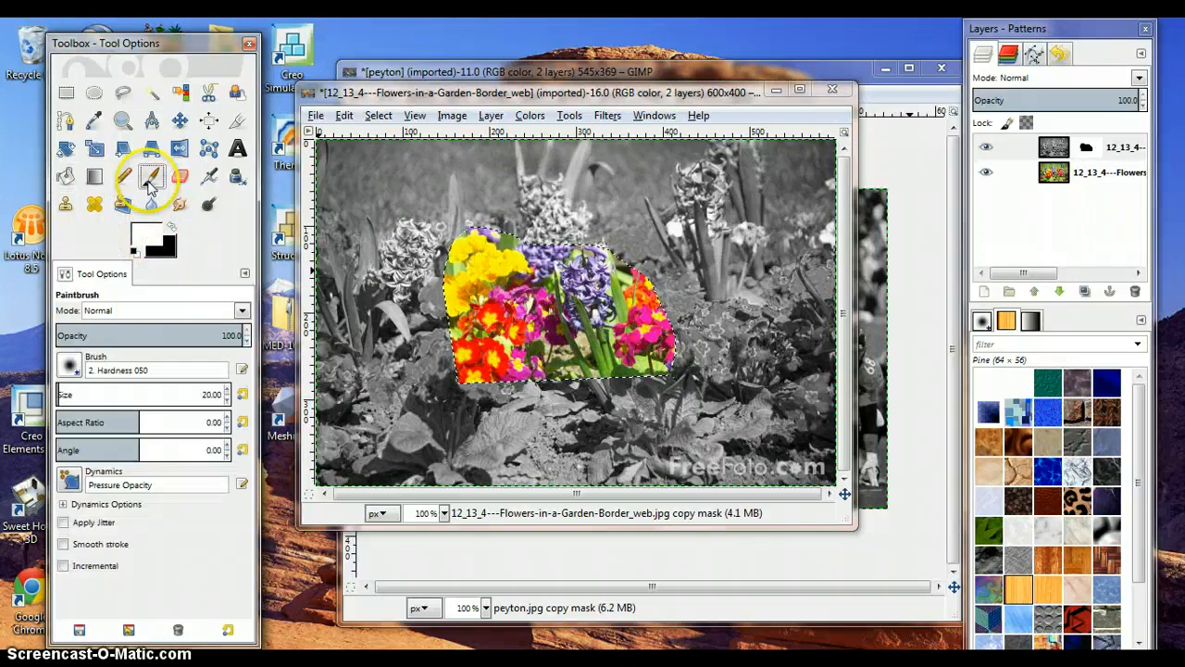
drag(456, 285, 475, 290)
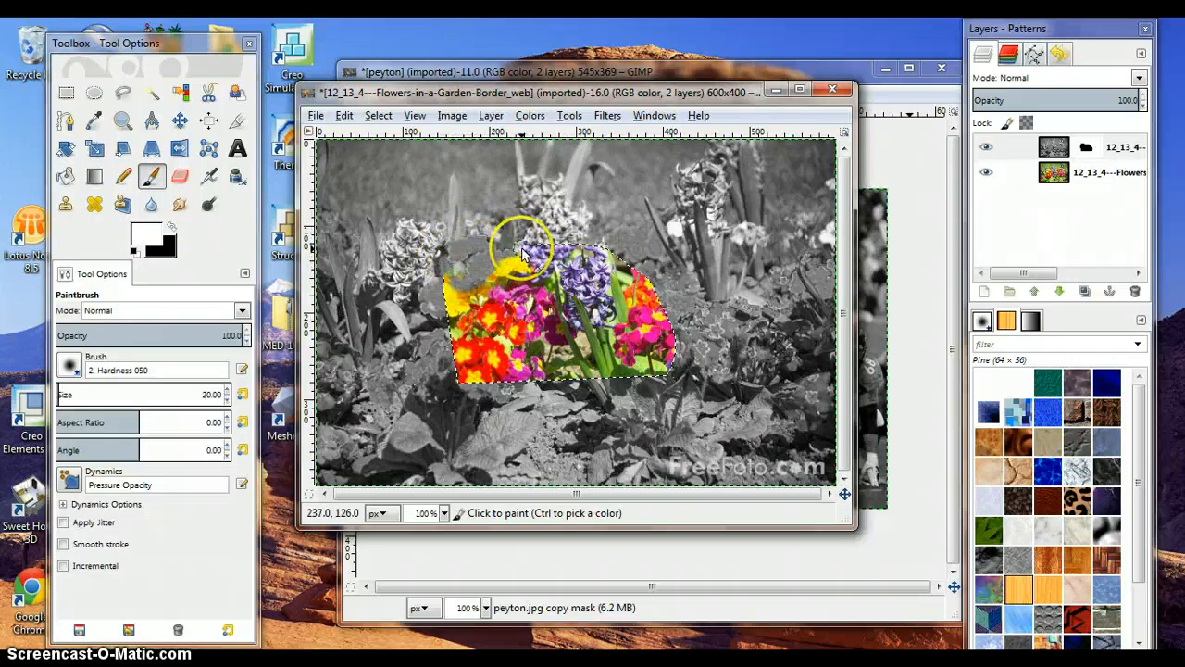
mouse_move(510, 326)
mouse_down()
mouse_move(600, 269)
mouse_move(599, 292)
mouse_move(672, 291)
mouse_up()
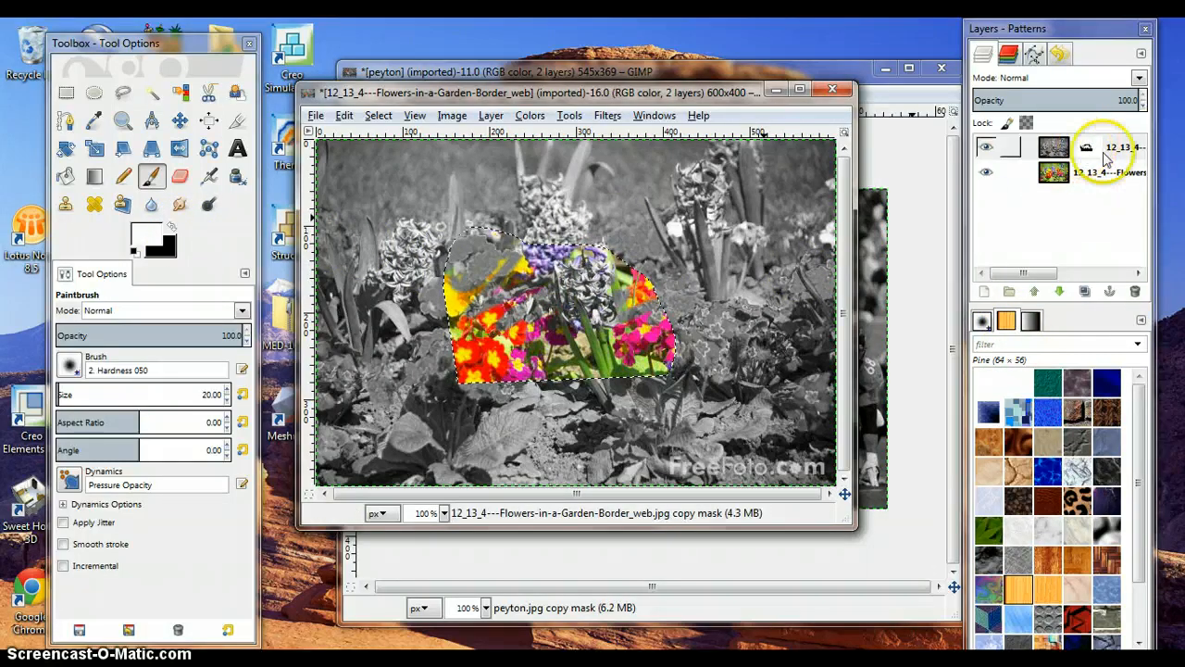
Step: Paint over the greyed flowers inside the selection with black on the layer mask to restore their colour
click(176, 229)
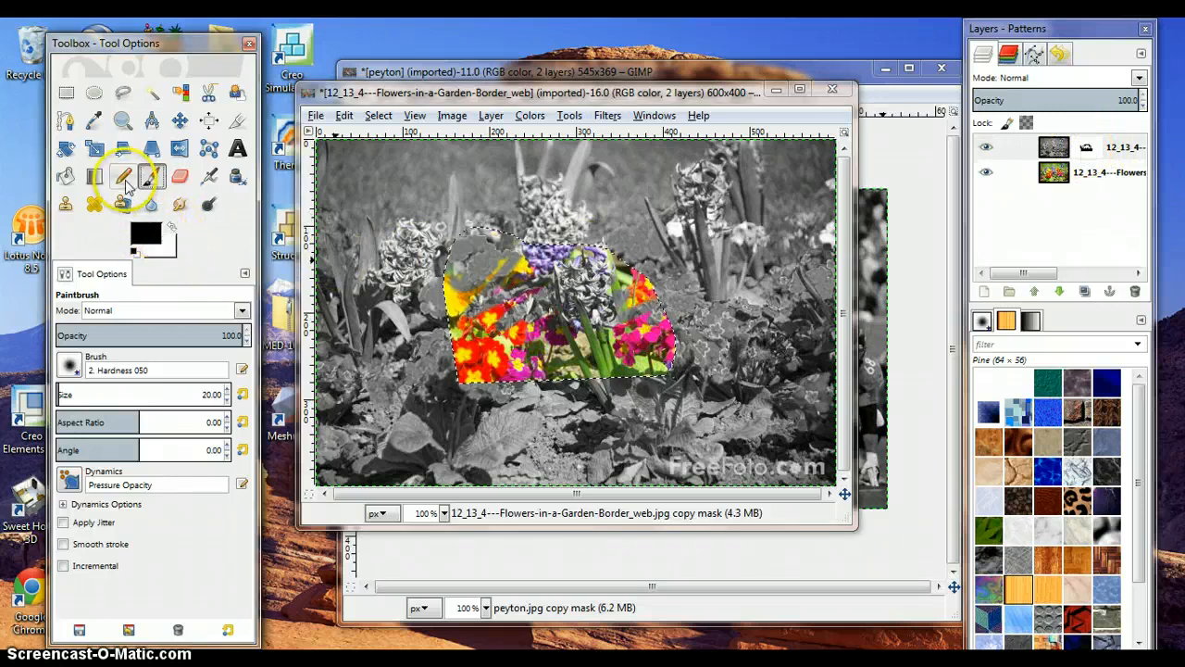
mouse_move(496, 275)
mouse_down()
mouse_move(448, 251)
mouse_move(474, 240)
mouse_move(471, 261)
mouse_move(501, 258)
mouse_move(470, 298)
mouse_move(497, 320)
mouse_move(644, 301)
mouse_move(629, 315)
mouse_move(676, 329)
mouse_up()
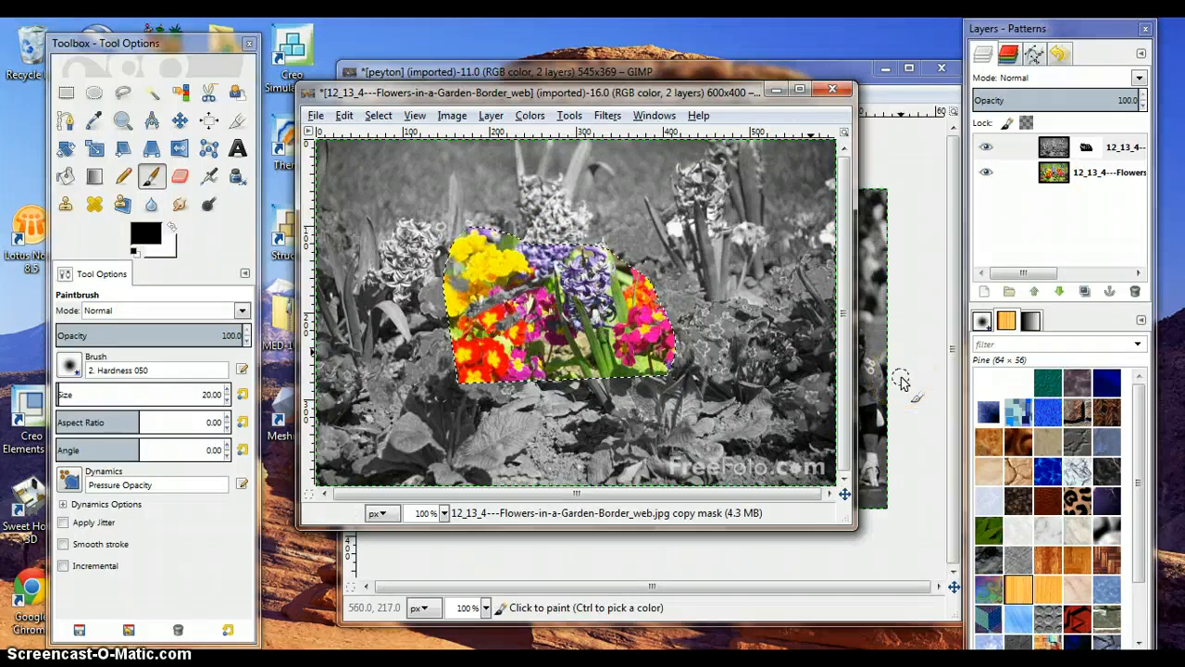